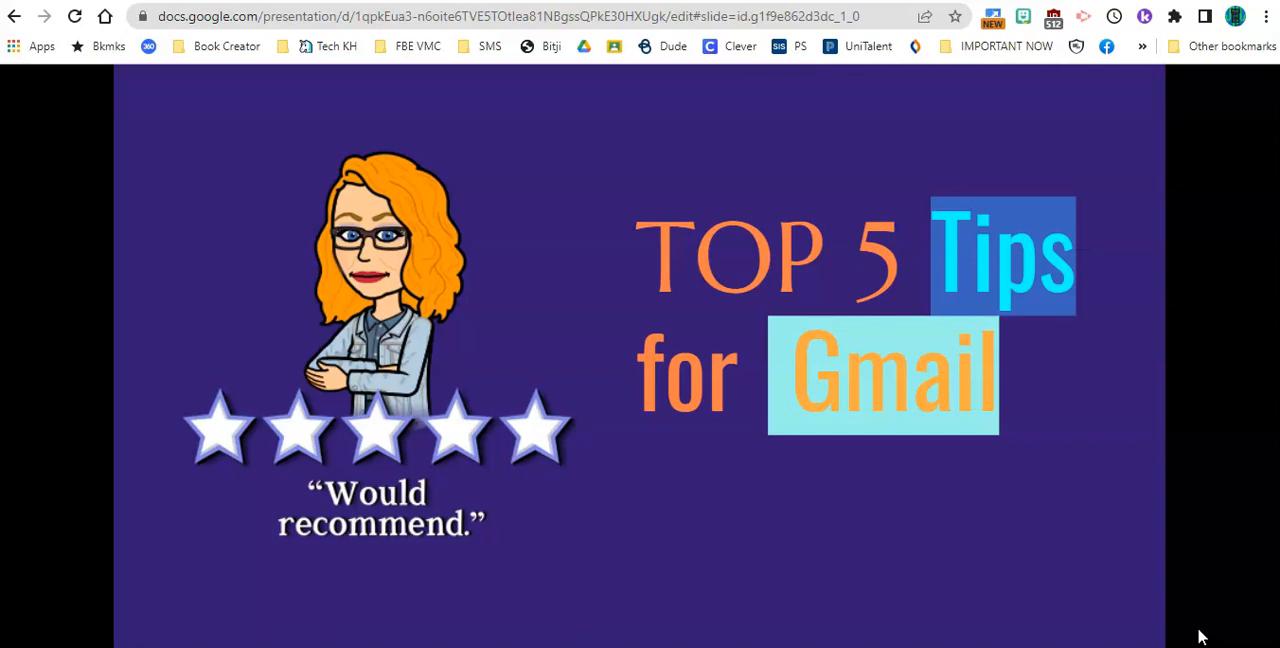
pyautogui.click(1201, 636)
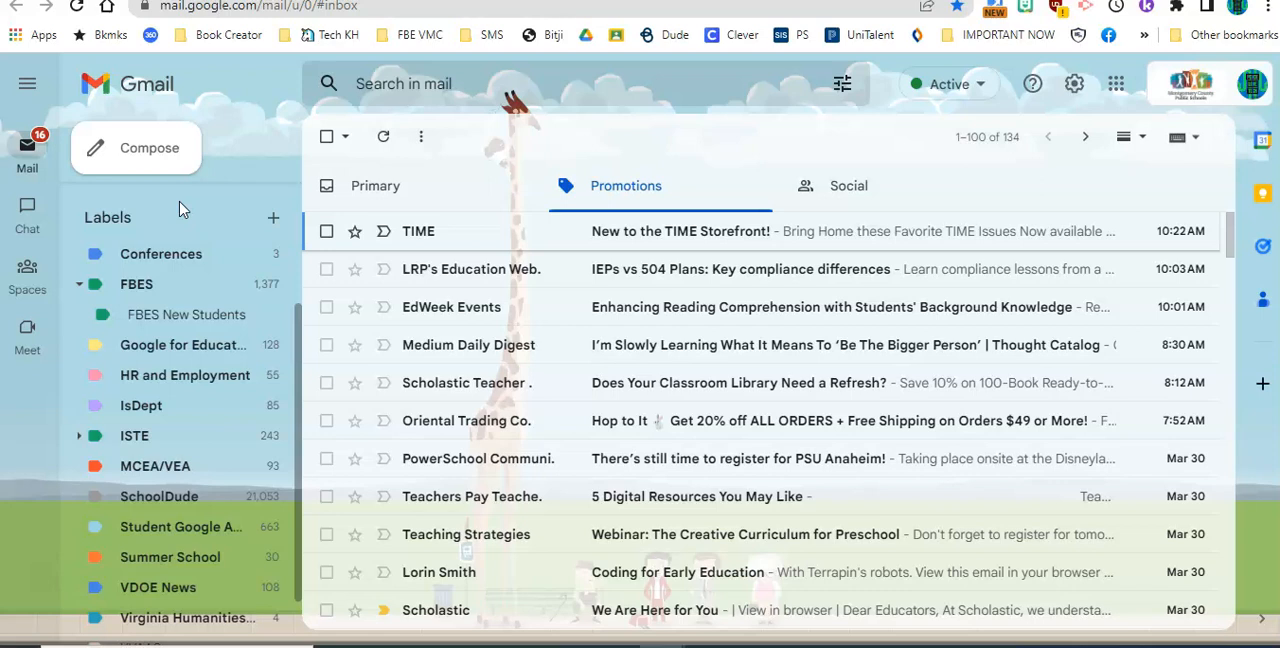
pyautogui.scroll(-1, 180, 209)
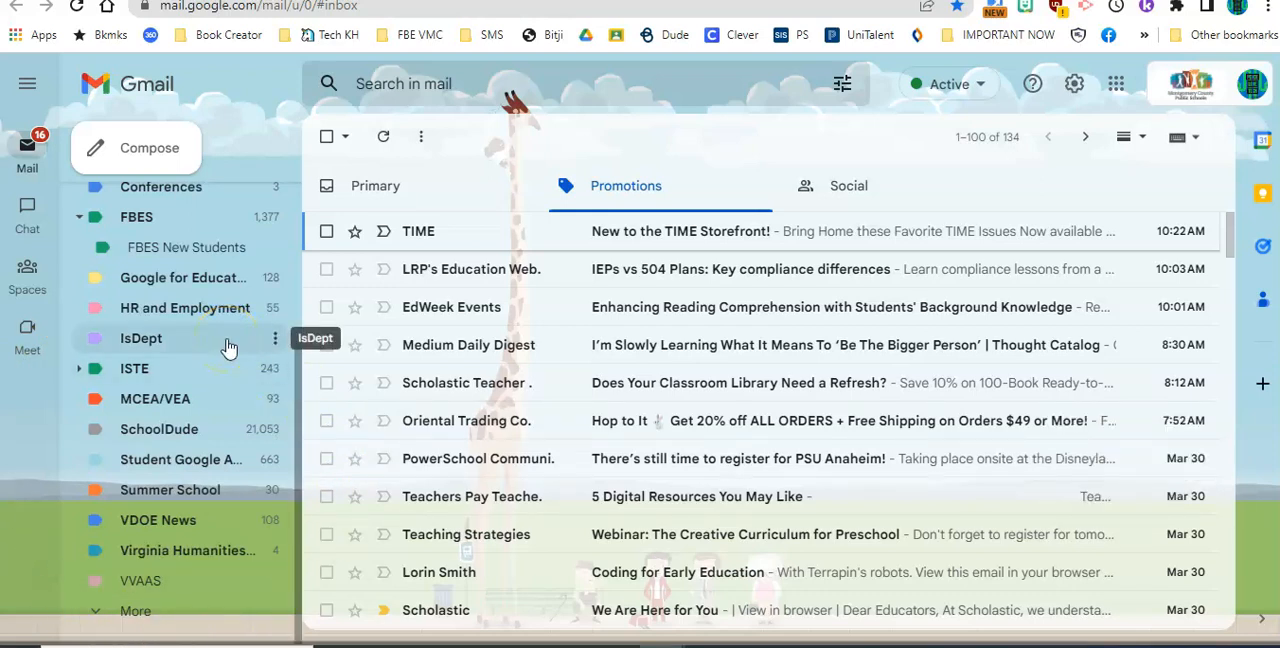
pyautogui.click(189, 443)
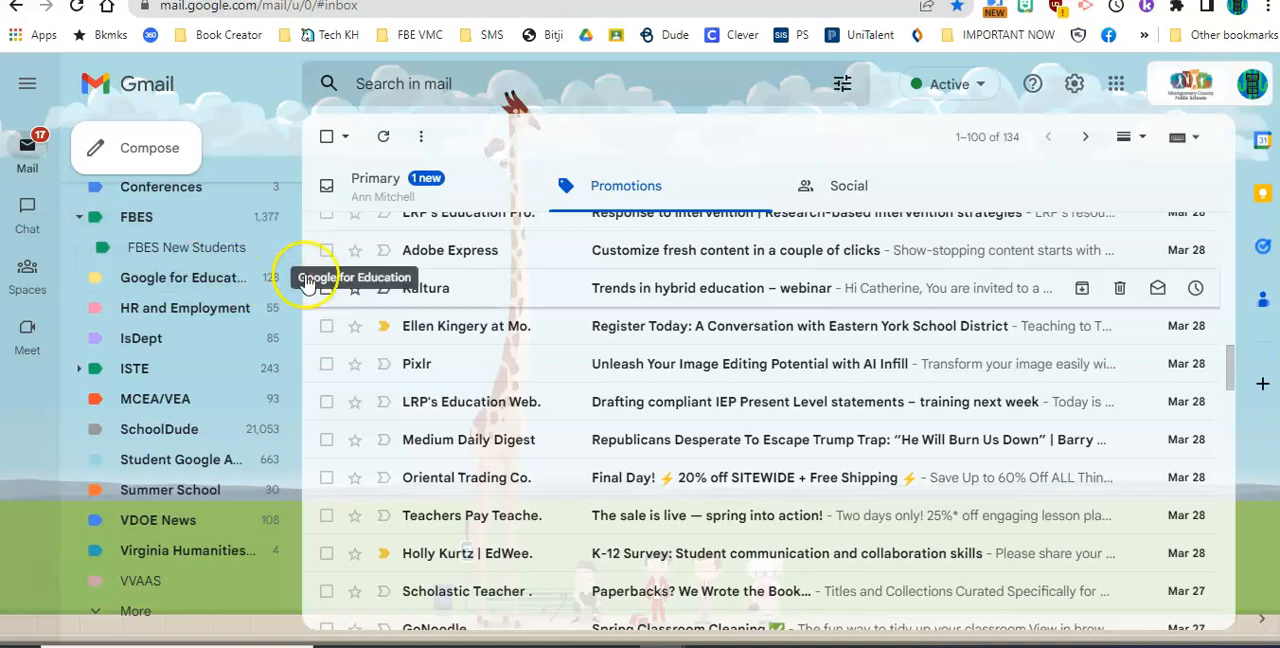
# - Create a new label named "Adobe Express" and apply it to the Adobe Express email in Promotions
pyautogui.click(326, 250)
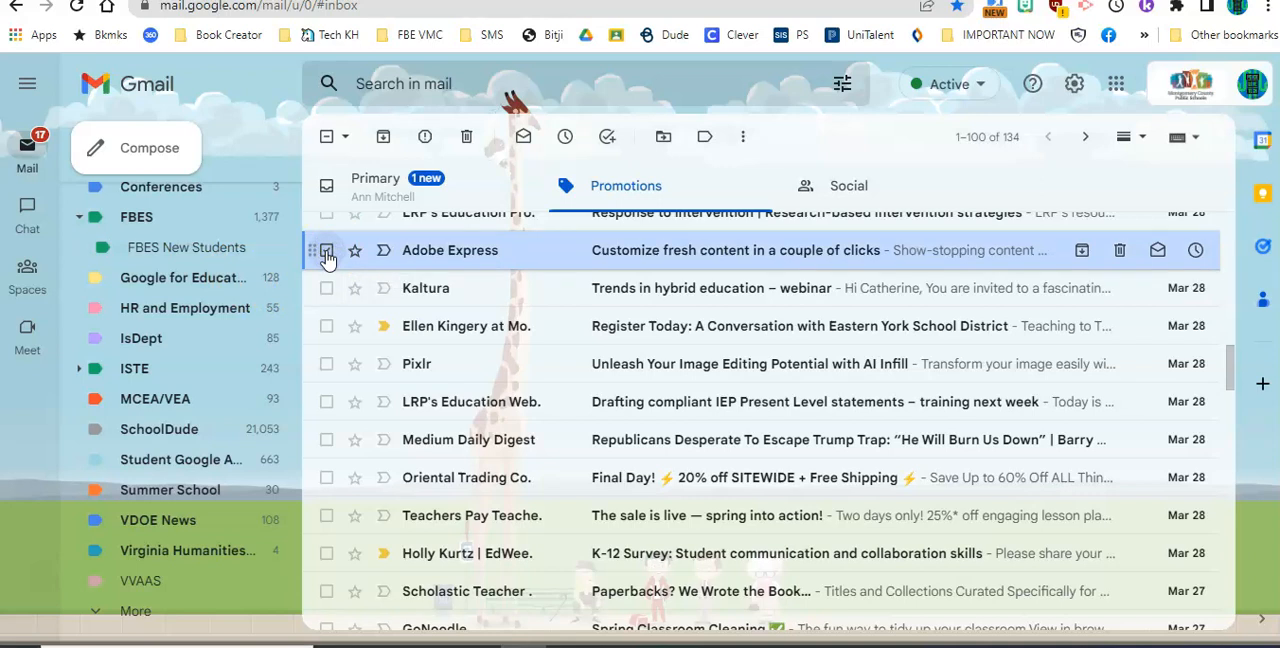
pyautogui.click(707, 145)
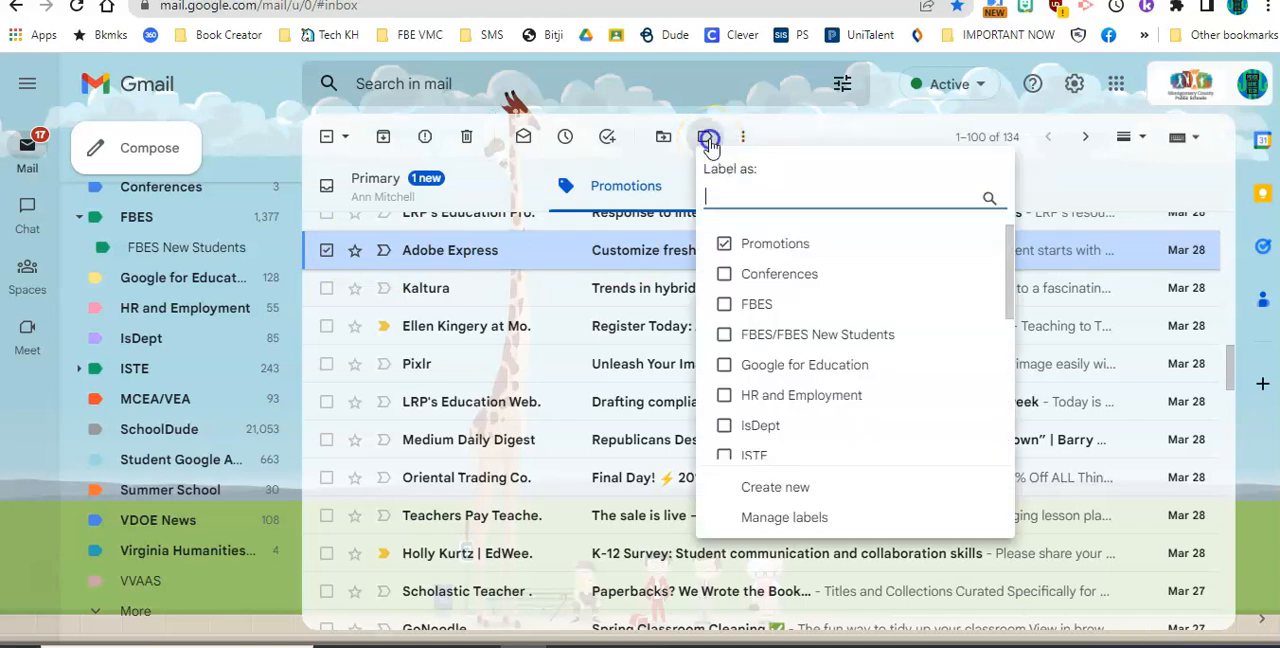
pyautogui.click(776, 487)
pyautogui.write('Adobe Express')
pyautogui.click(820, 428)
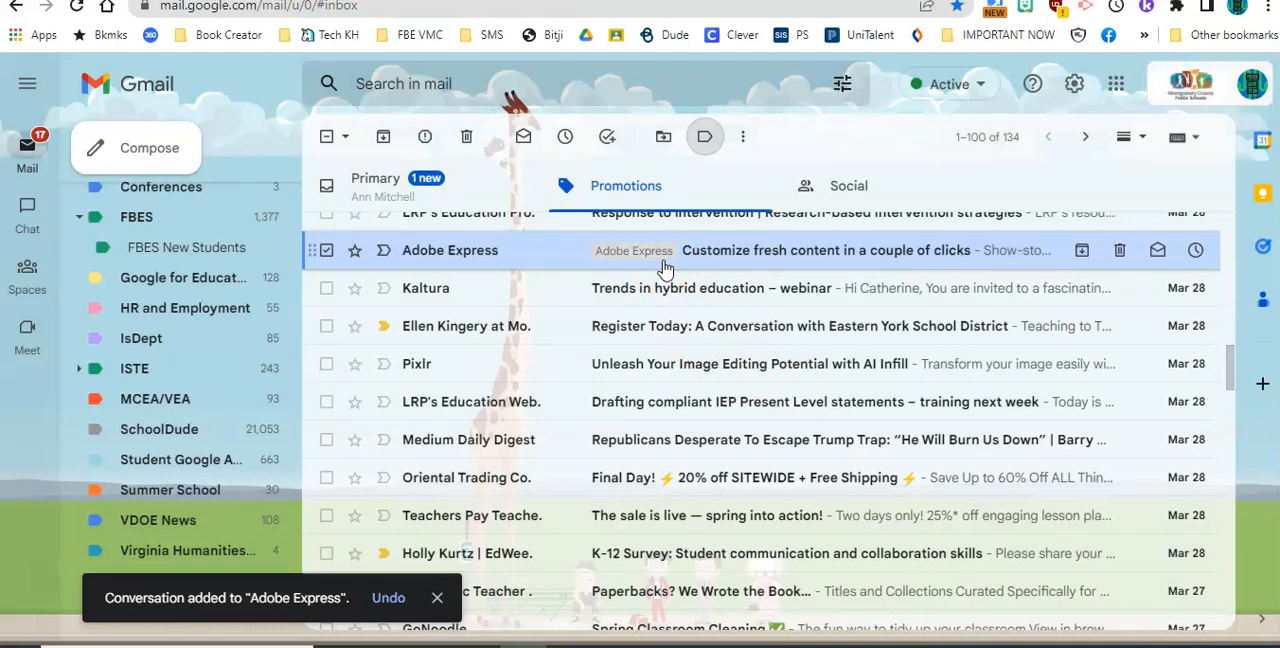
# - Set the color of the Adobe Express label to light teal
pyautogui.click(160, 338)
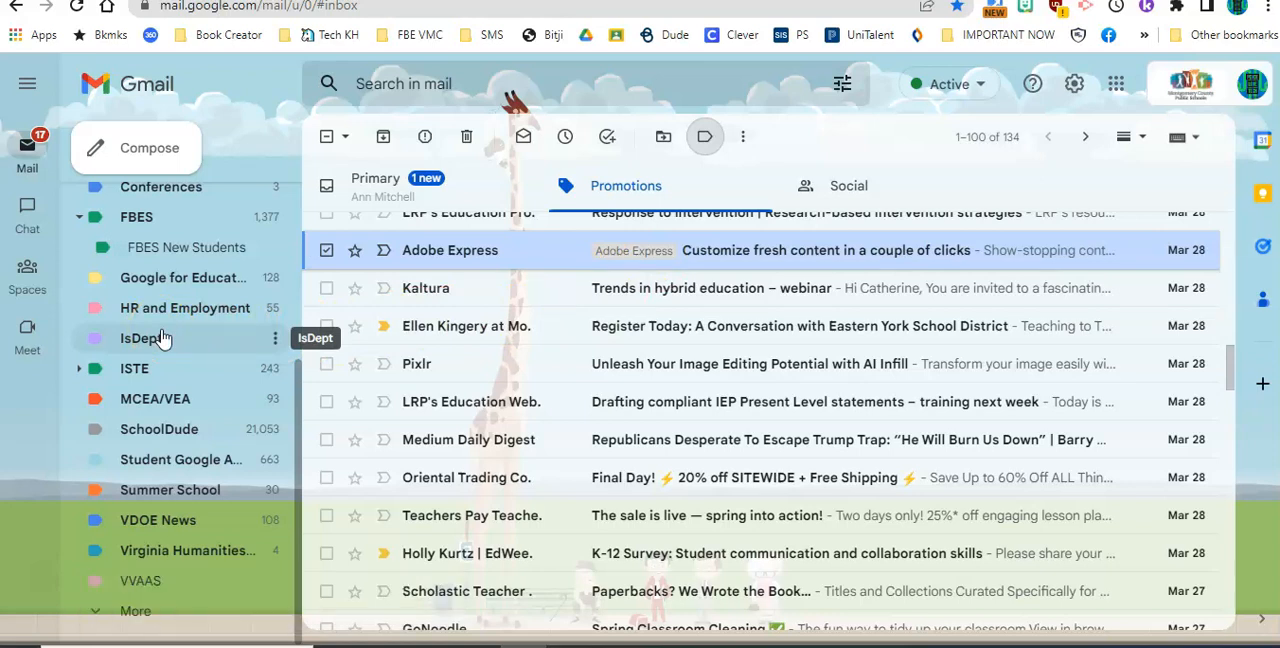
pyautogui.scroll(2, 163, 338)
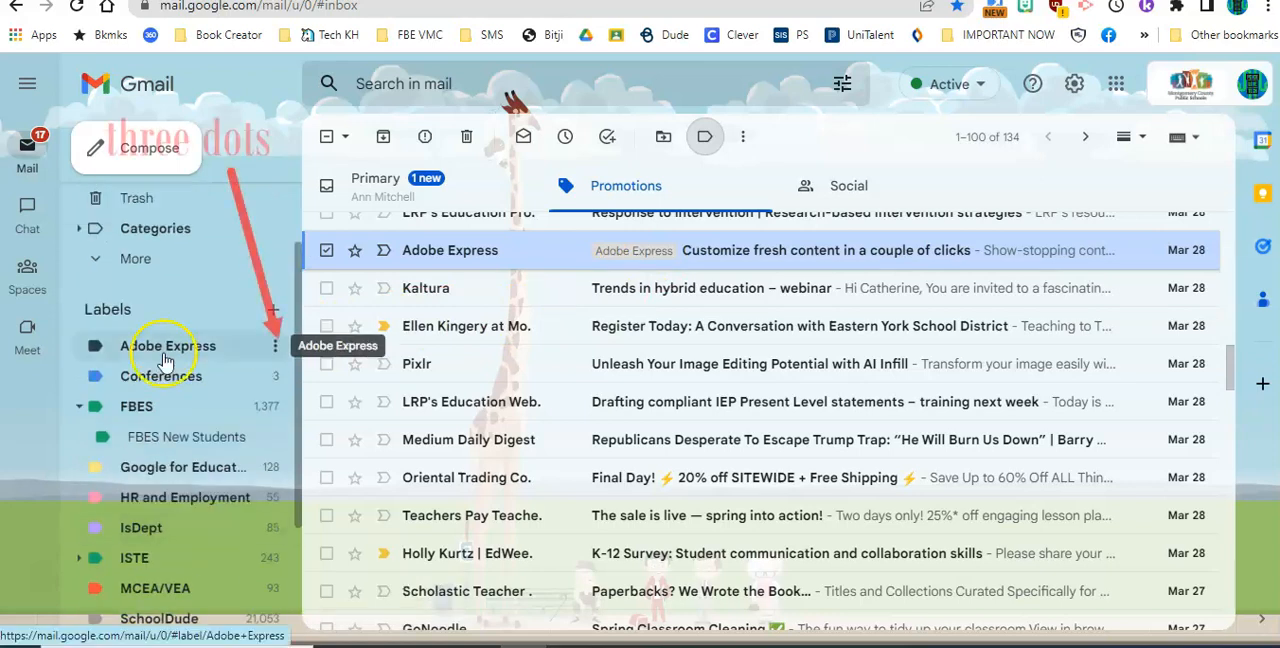
pyautogui.click(276, 350)
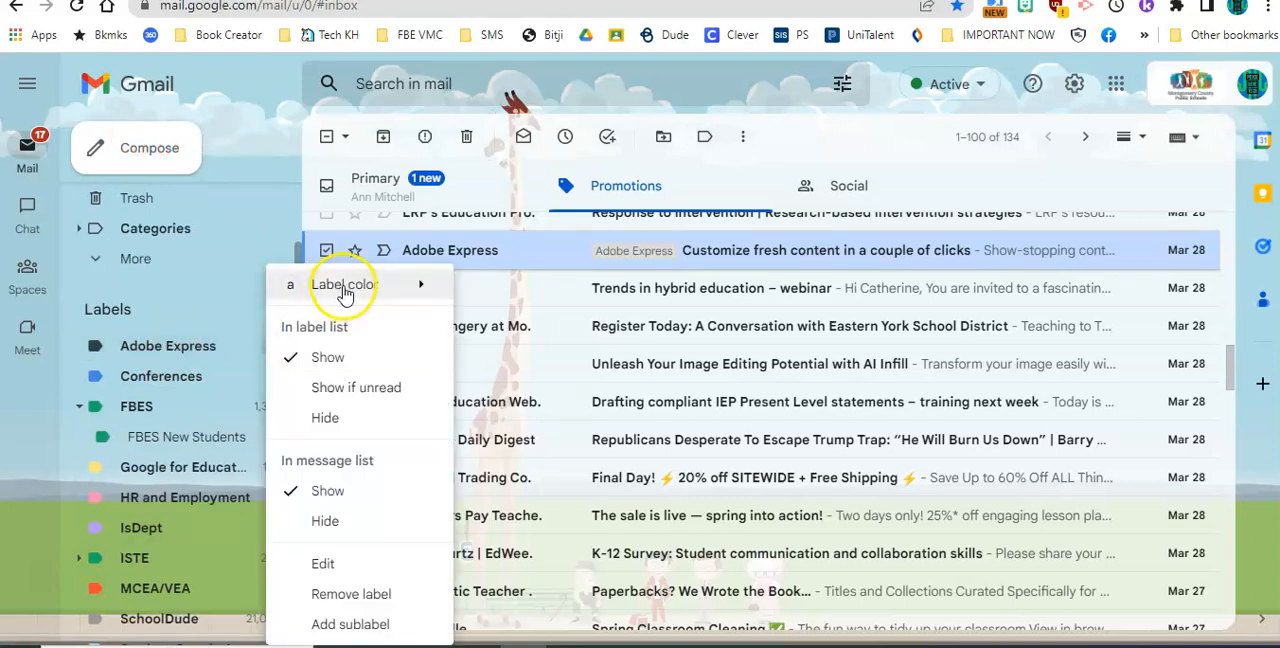
pyautogui.moveTo(346, 292)
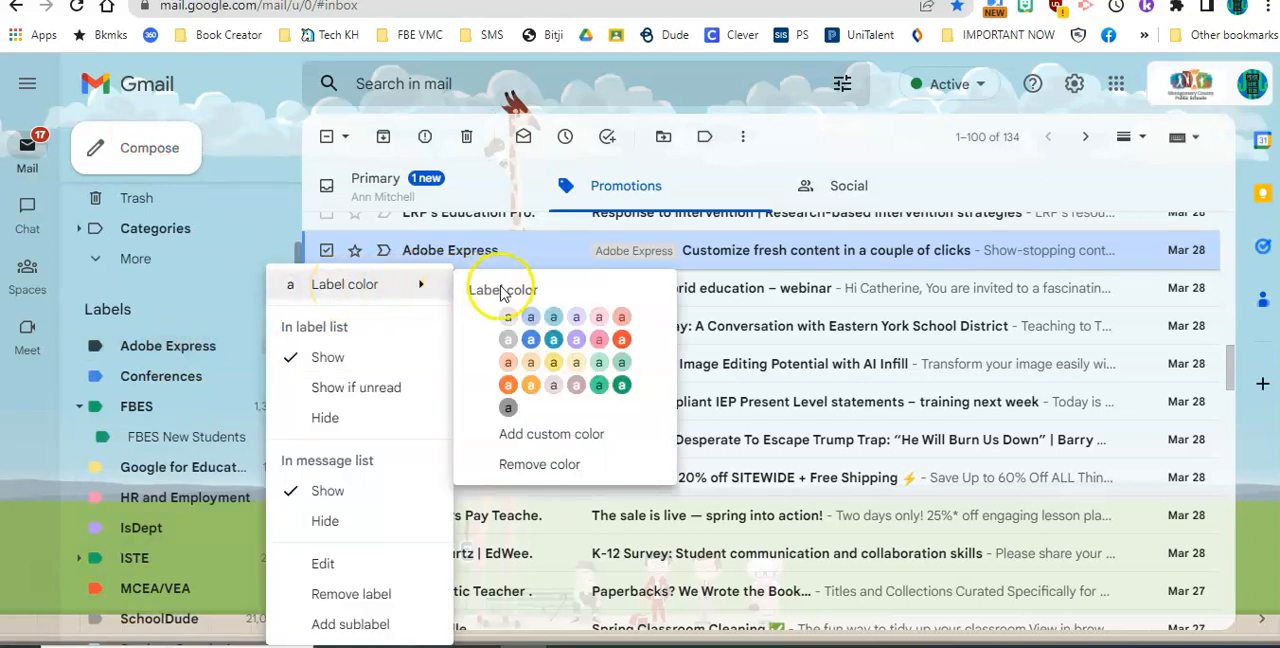
pyautogui.click(551, 314)
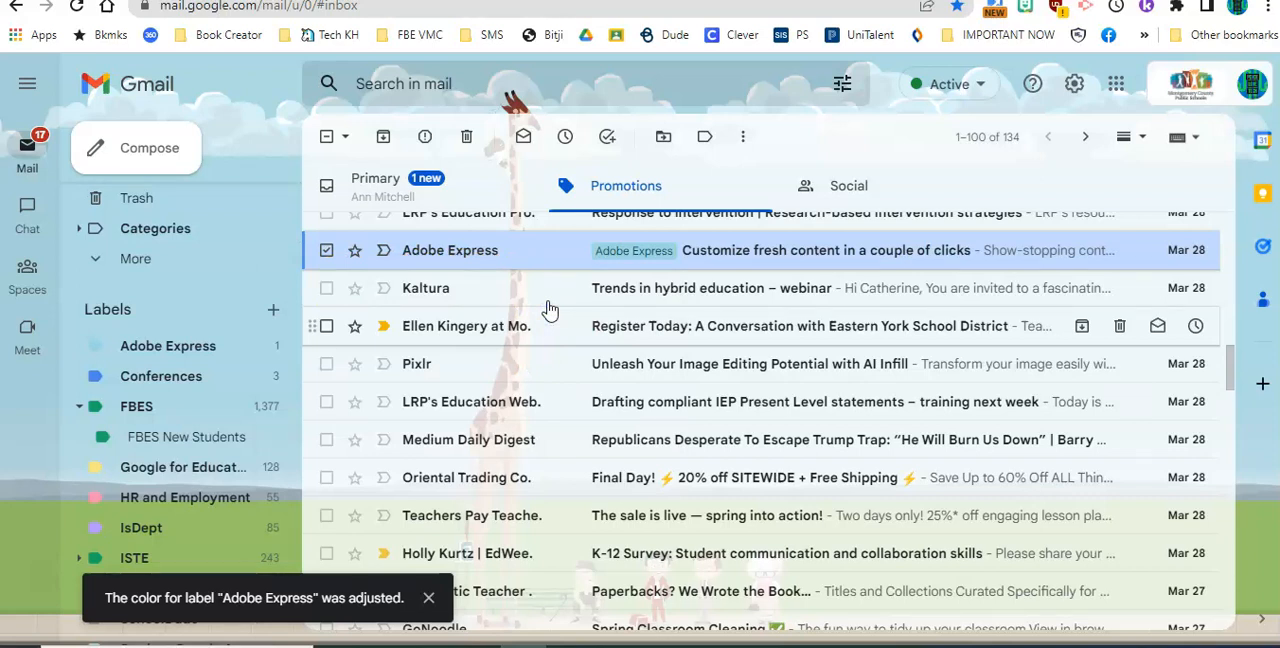
# - Open the labeled Adobe Express email and copy the sender's email address from its header
pyautogui.click(499, 253)
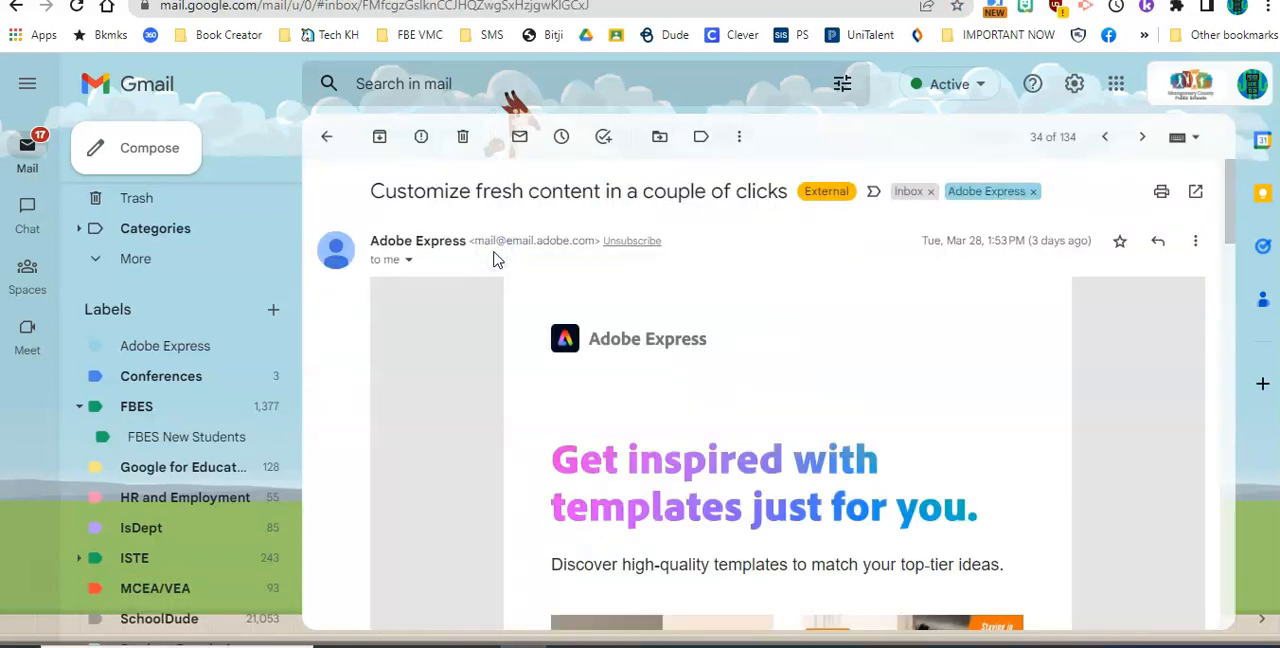
pyautogui.click(563, 251)
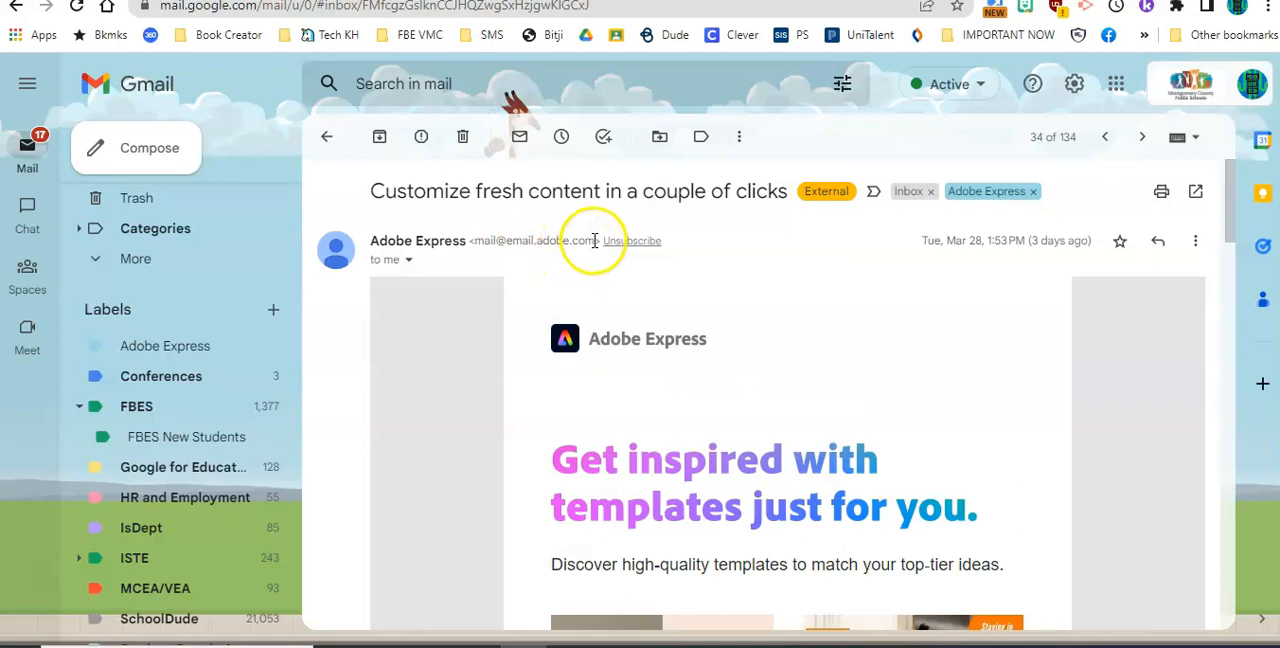
pyautogui.moveTo(594, 241); pyautogui.dragTo(478, 237)
pyautogui.hotkey('ctrl', 'c')
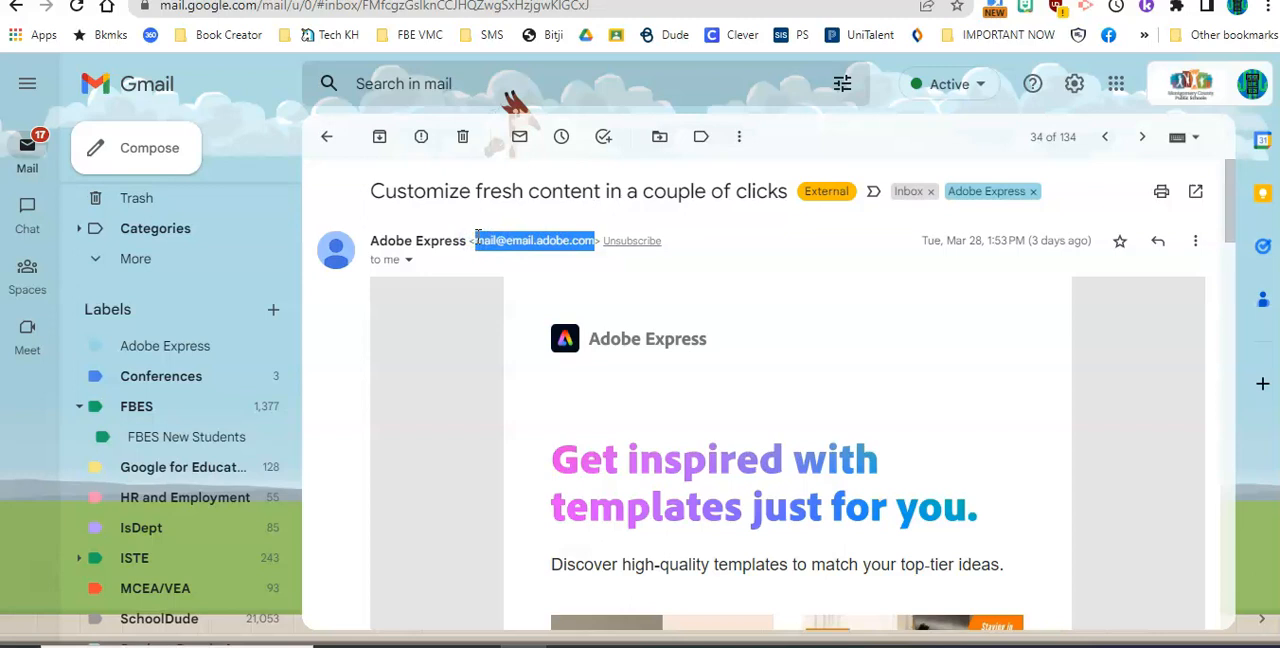
# - Search the mail with the "from:" operator followed by the copied sender address
pyautogui.click(449, 83)
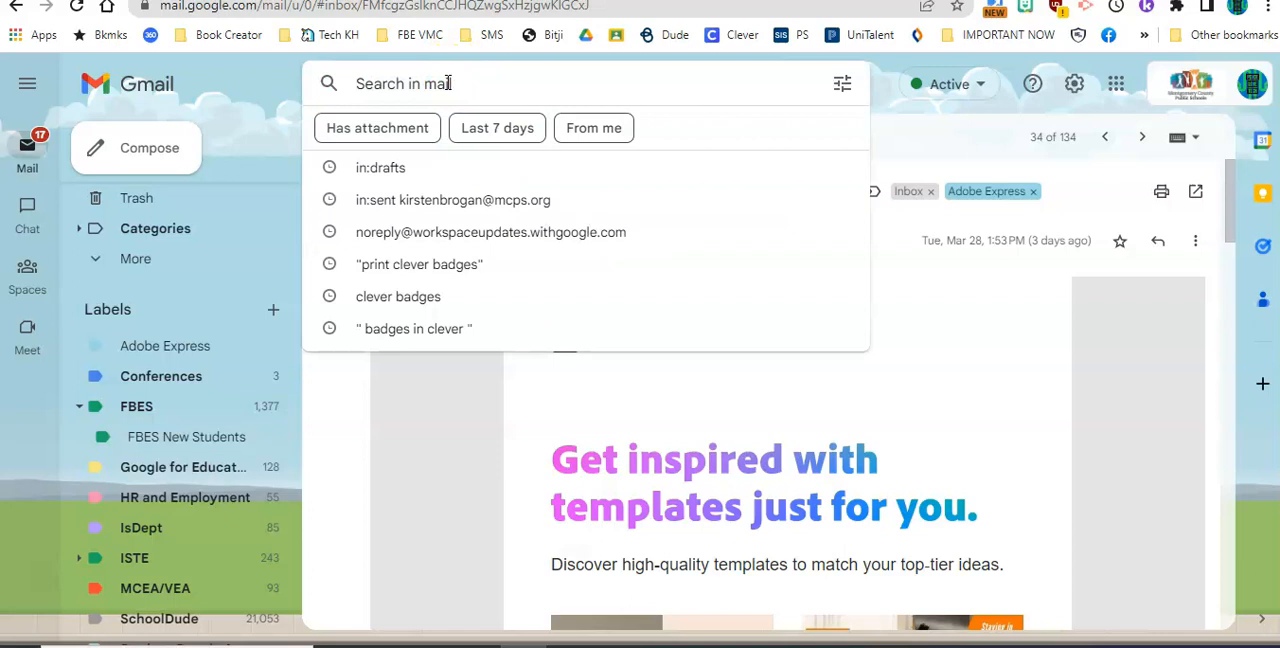
pyautogui.write('from:')
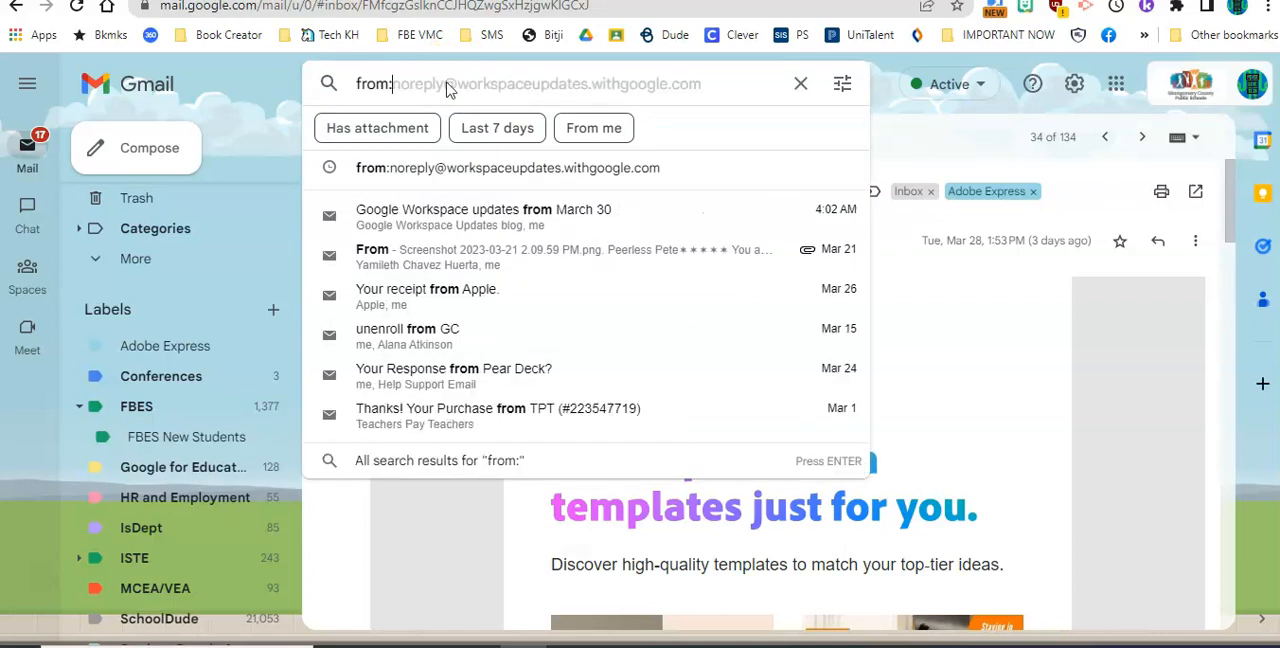
pyautogui.hotkey('ctrl', 'v')
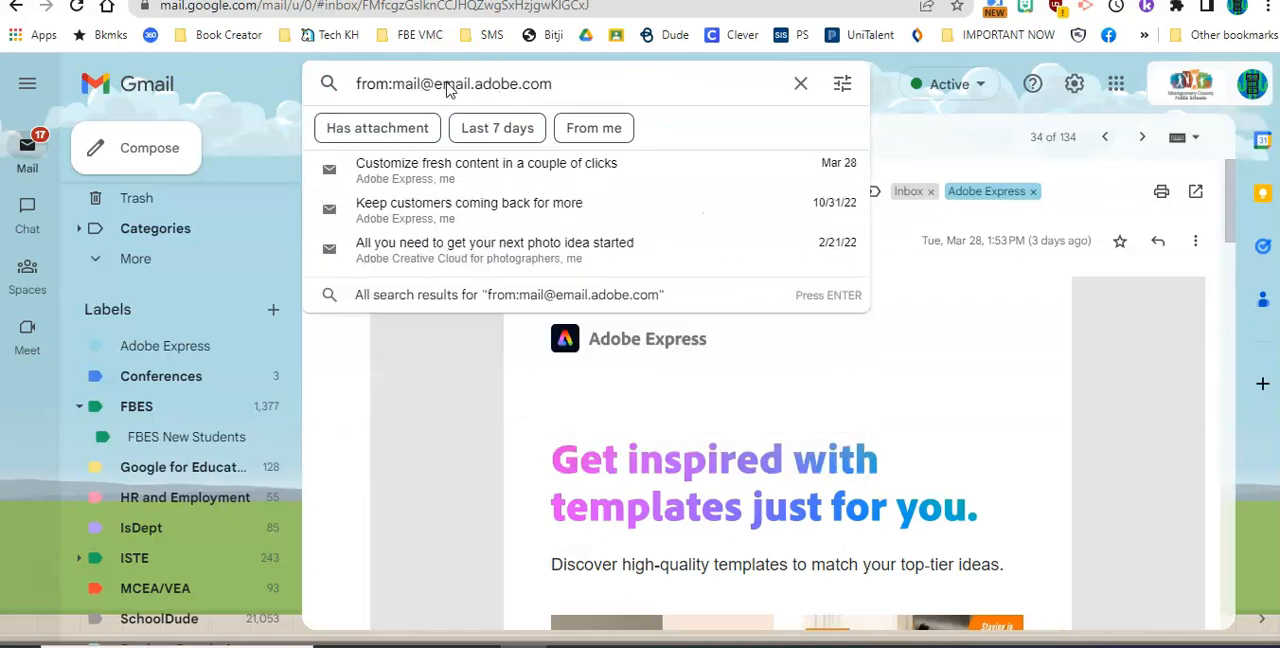
pyautogui.press('Return')
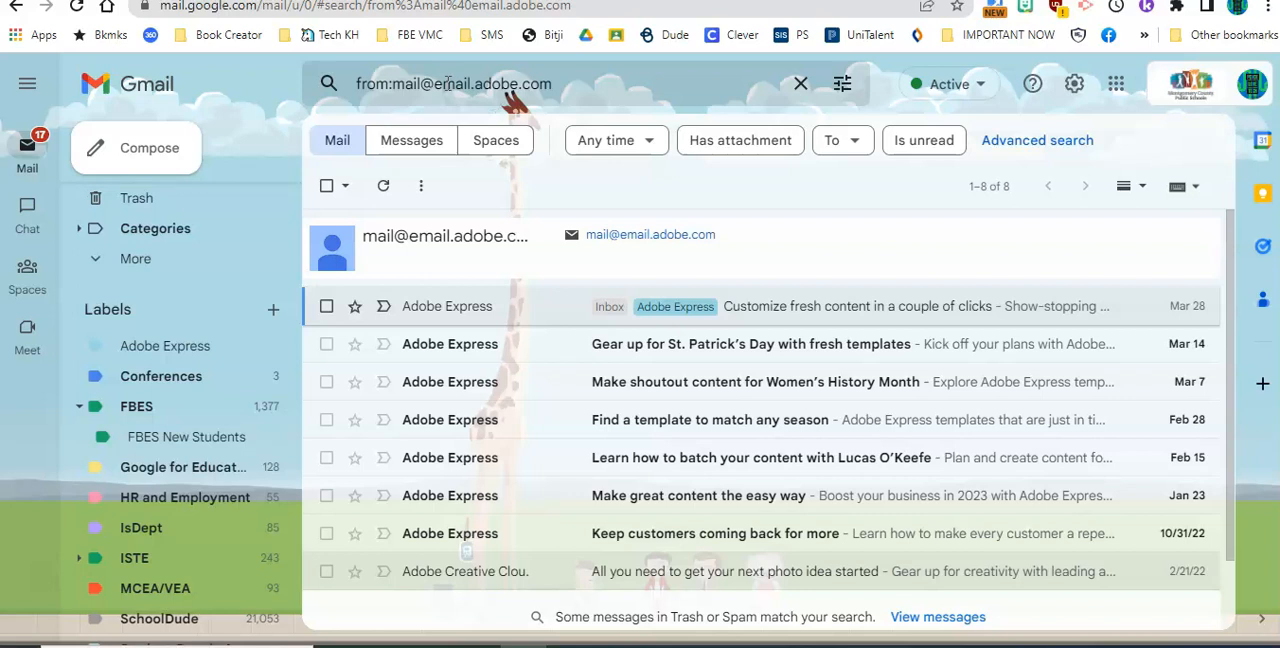
# - Create a filter from this search that applies the Adobe Express label, including to the existing matching conversations
pyautogui.click(843, 86)
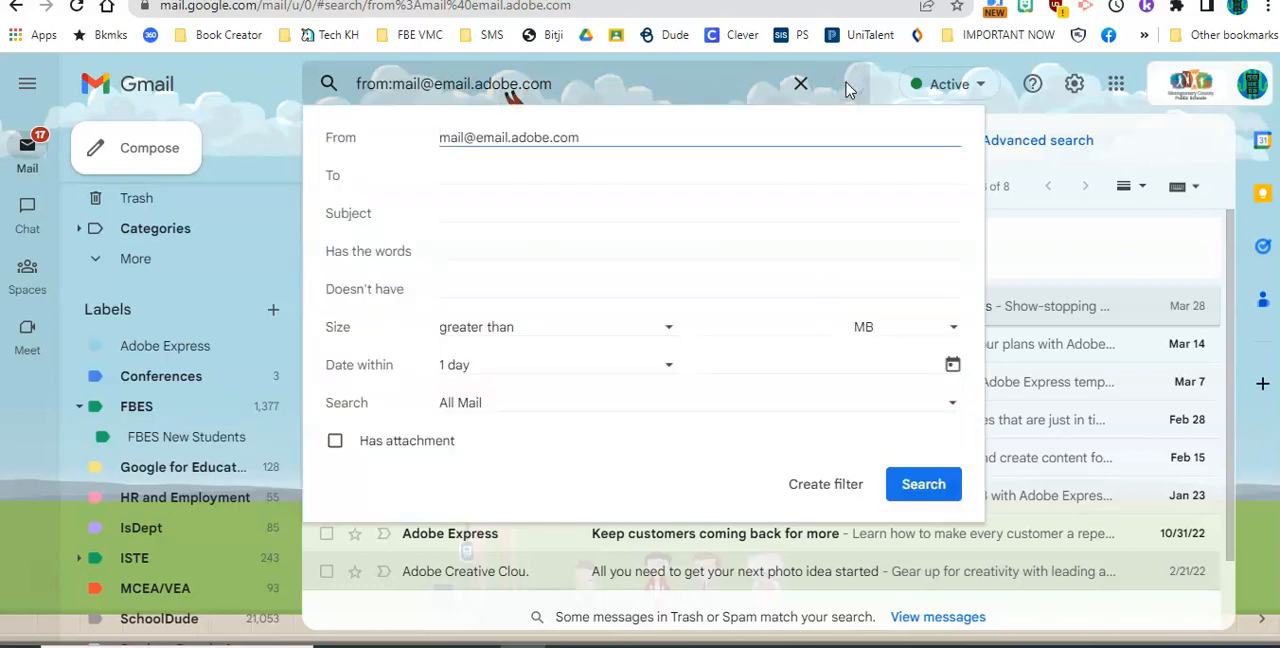
pyautogui.click(838, 498)
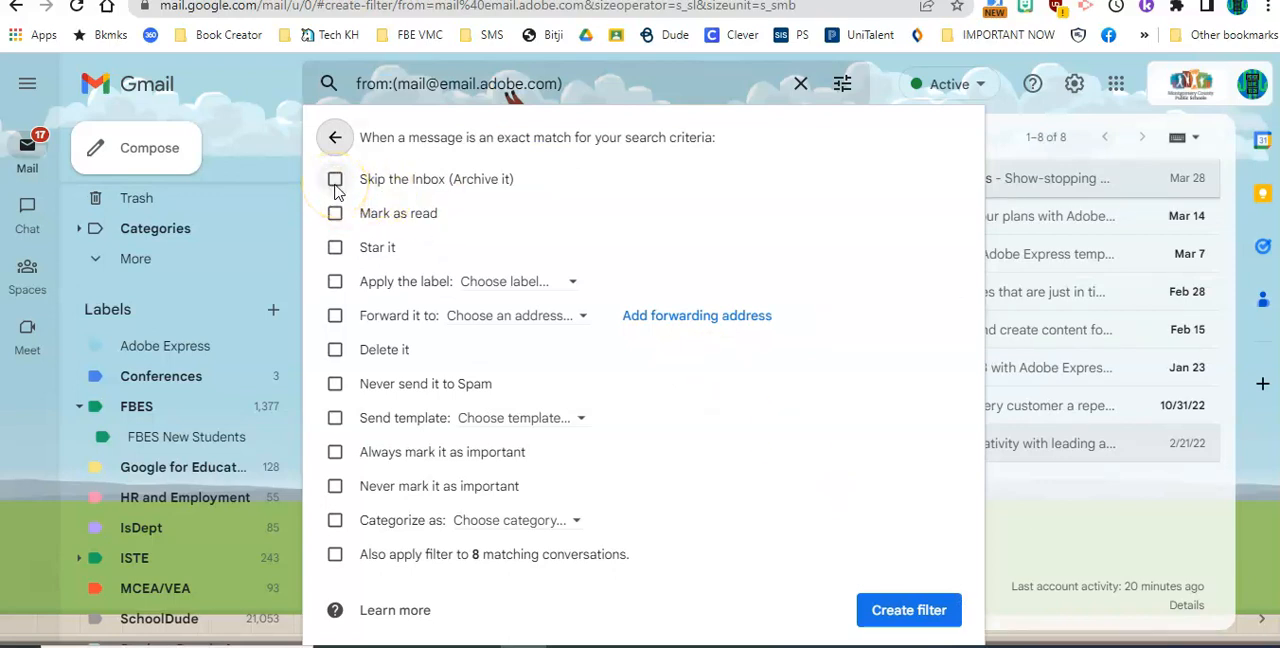
pyautogui.click(335, 283)
pyautogui.click(490, 284)
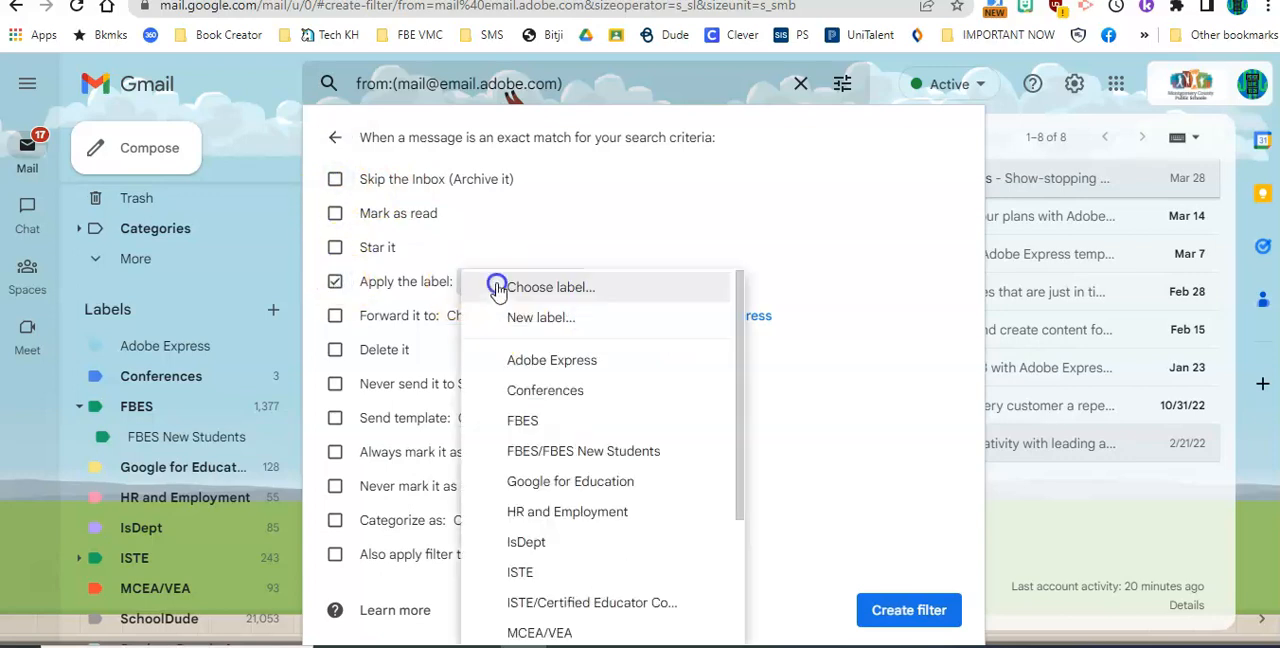
pyautogui.click(518, 358)
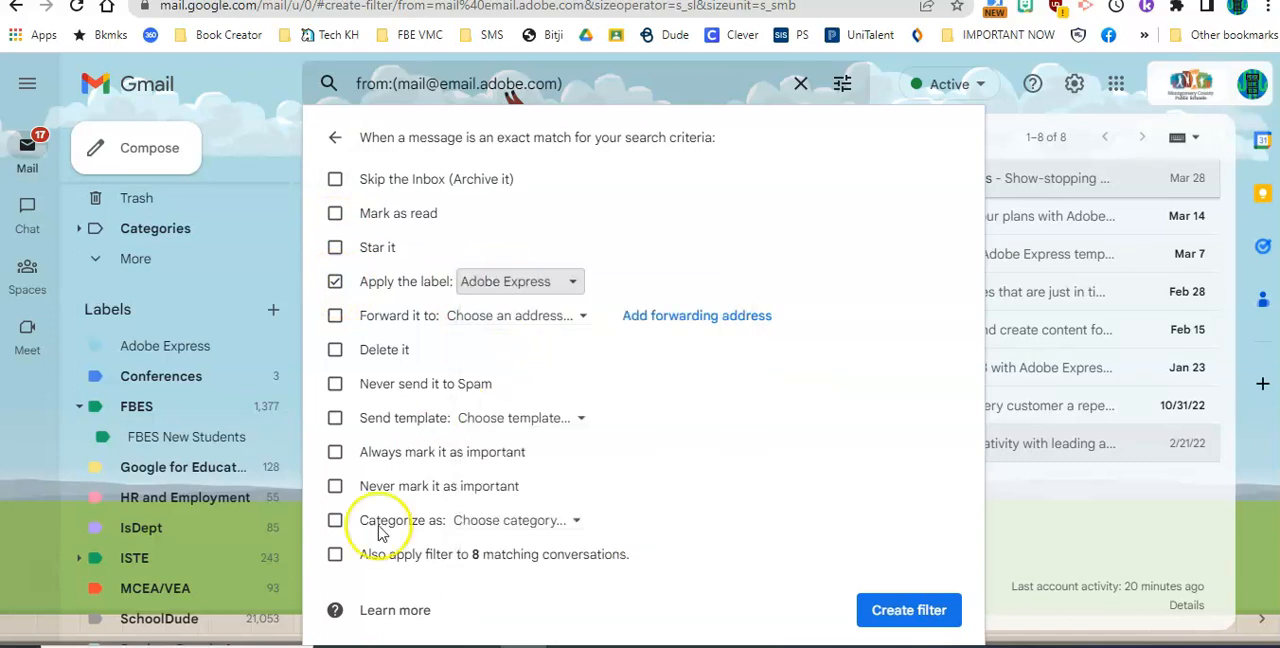
pyautogui.click(335, 556)
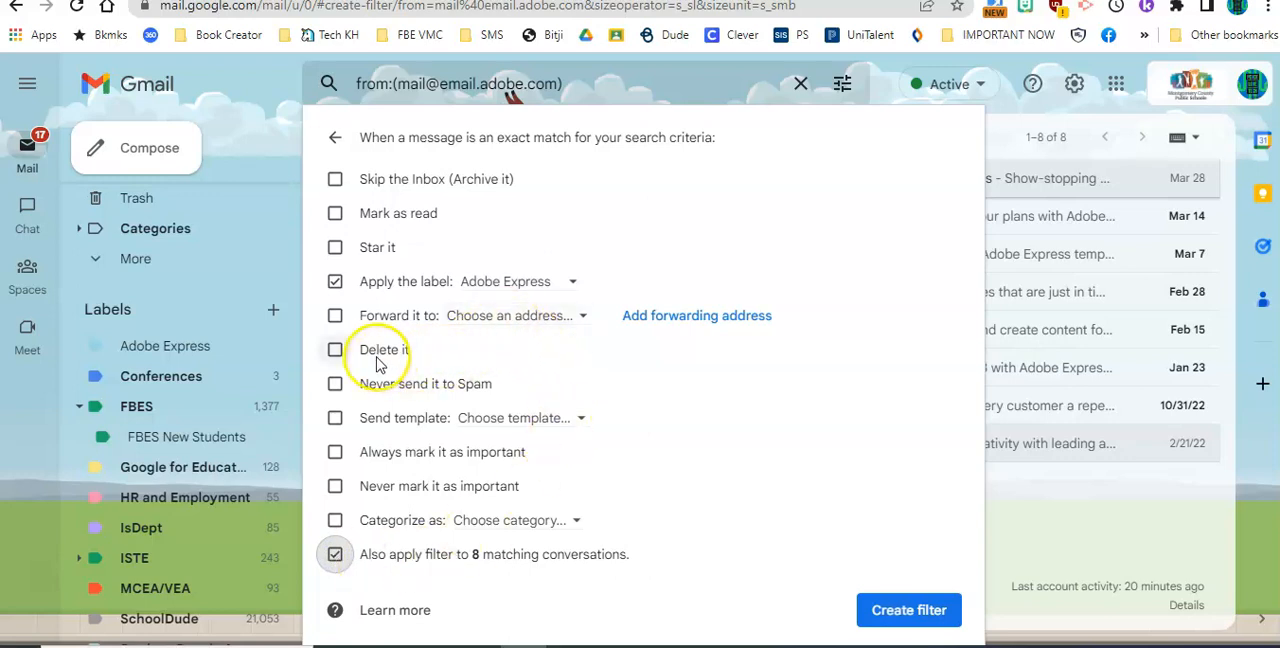
pyautogui.click(335, 452)
pyautogui.click(908, 610)
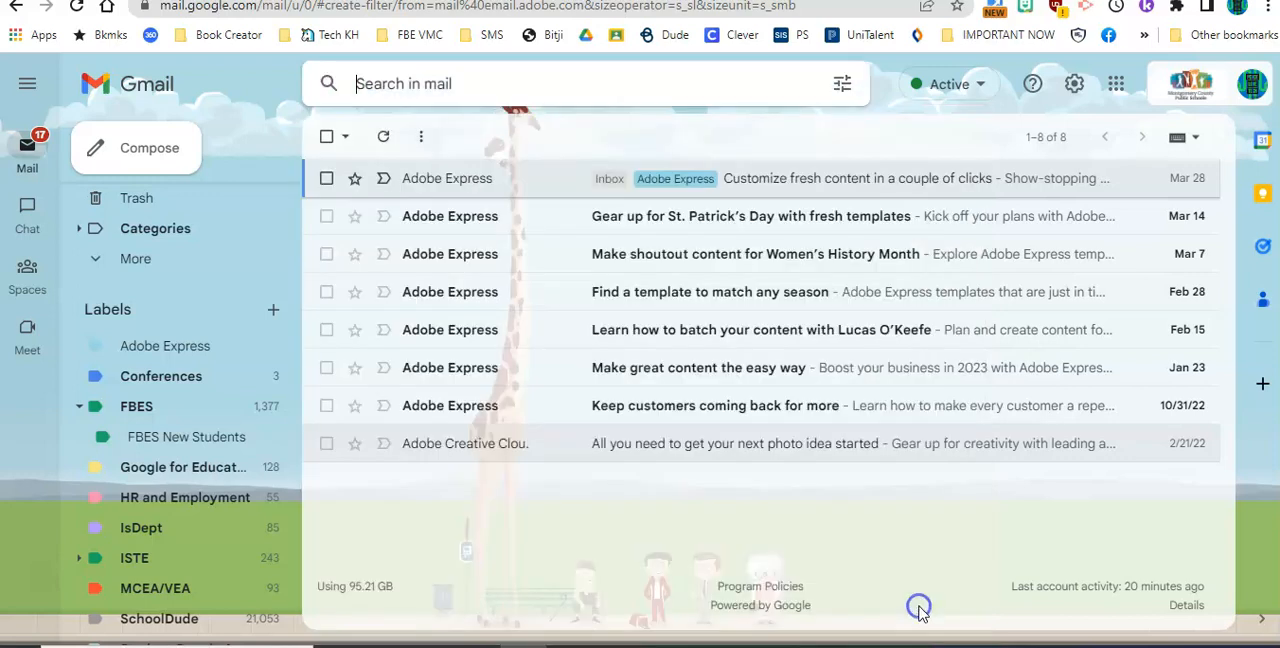
# - Return to the inbox, open the full settings and review the label visibility options on the Labels page
pyautogui.scroll(1, 90, 598)
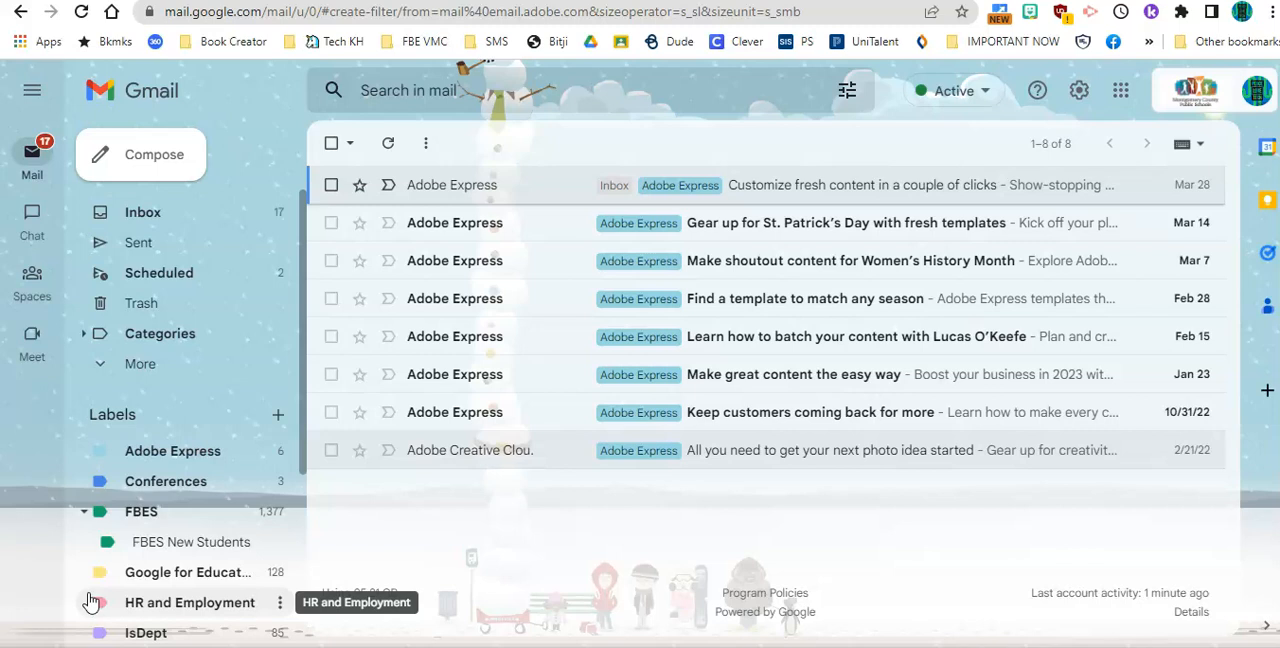
pyautogui.click(155, 213)
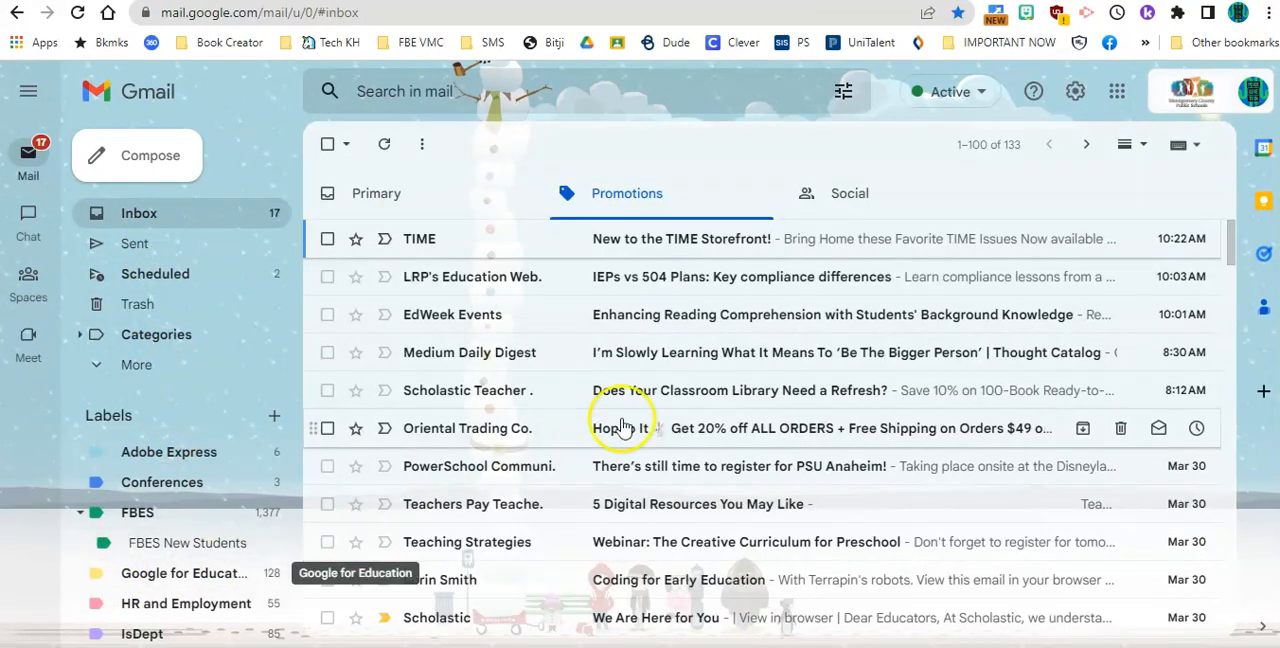
pyautogui.click(1075, 95)
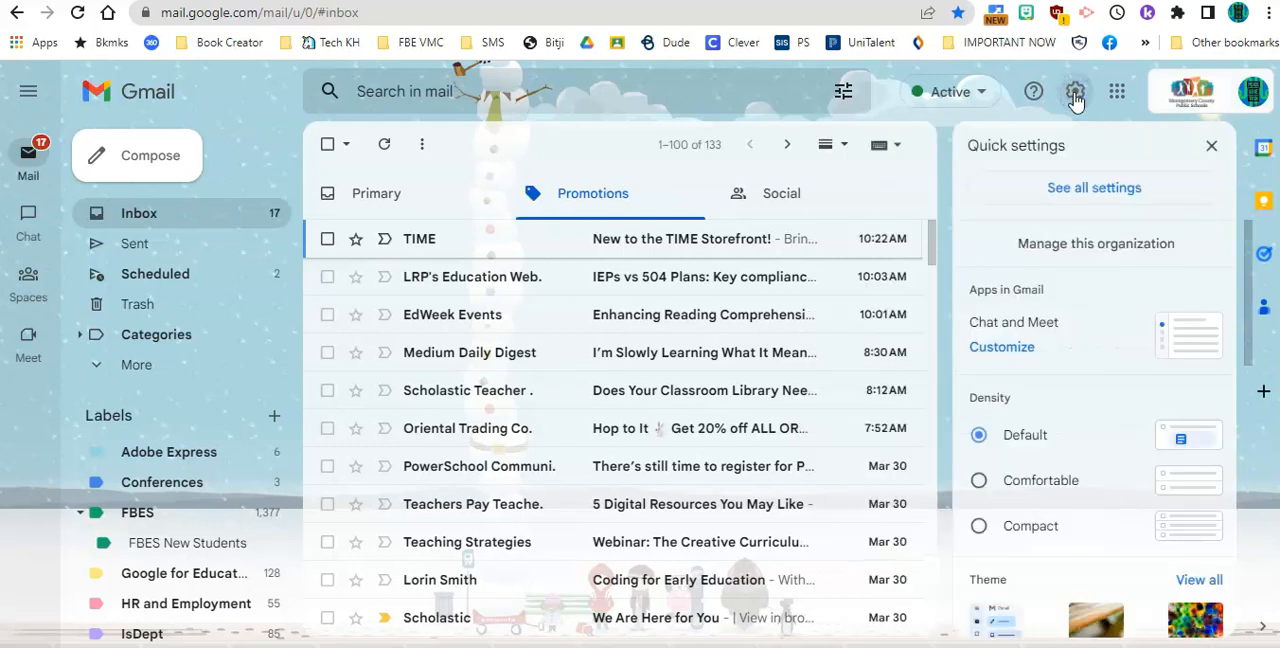
pyautogui.click(1083, 191)
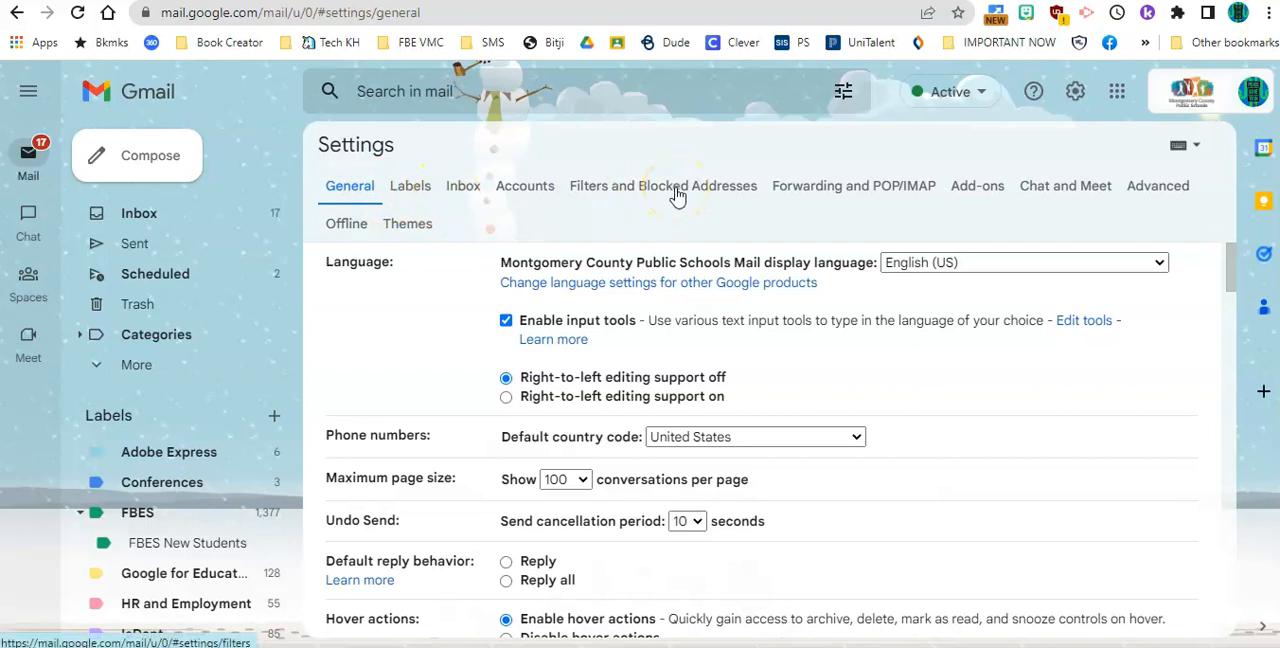
pyautogui.click(414, 188)
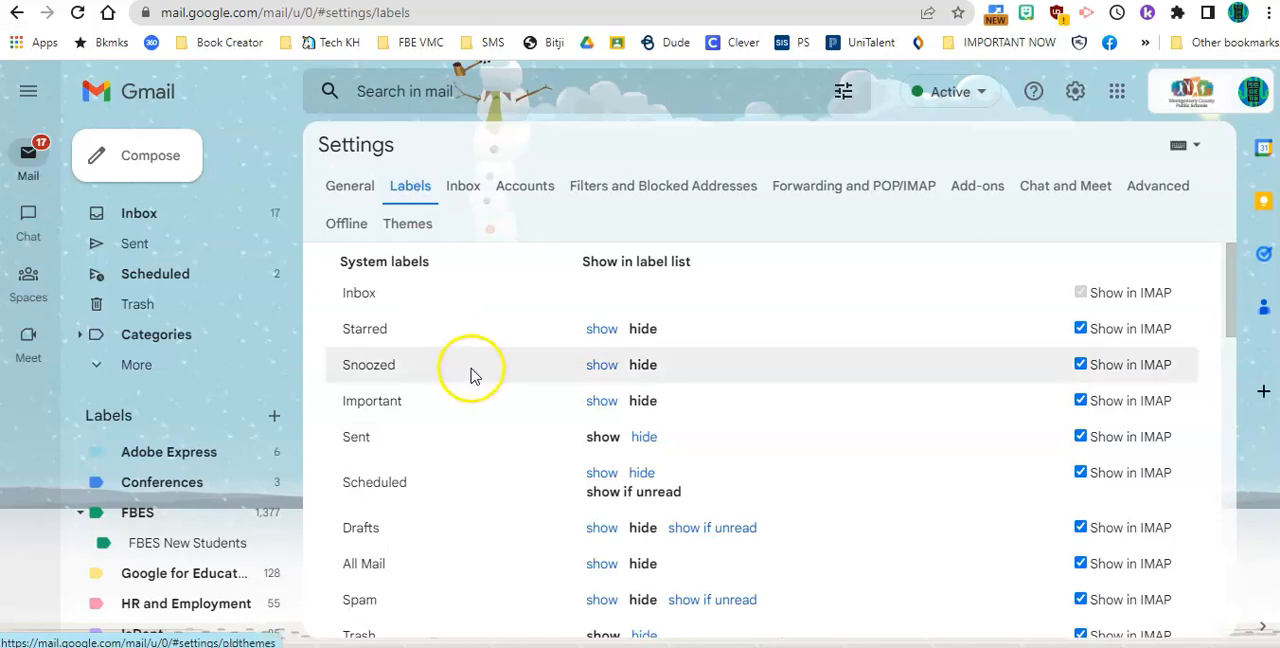
pyautogui.scroll(-5, 469, 370)
pyautogui.scroll(5, 472, 375)
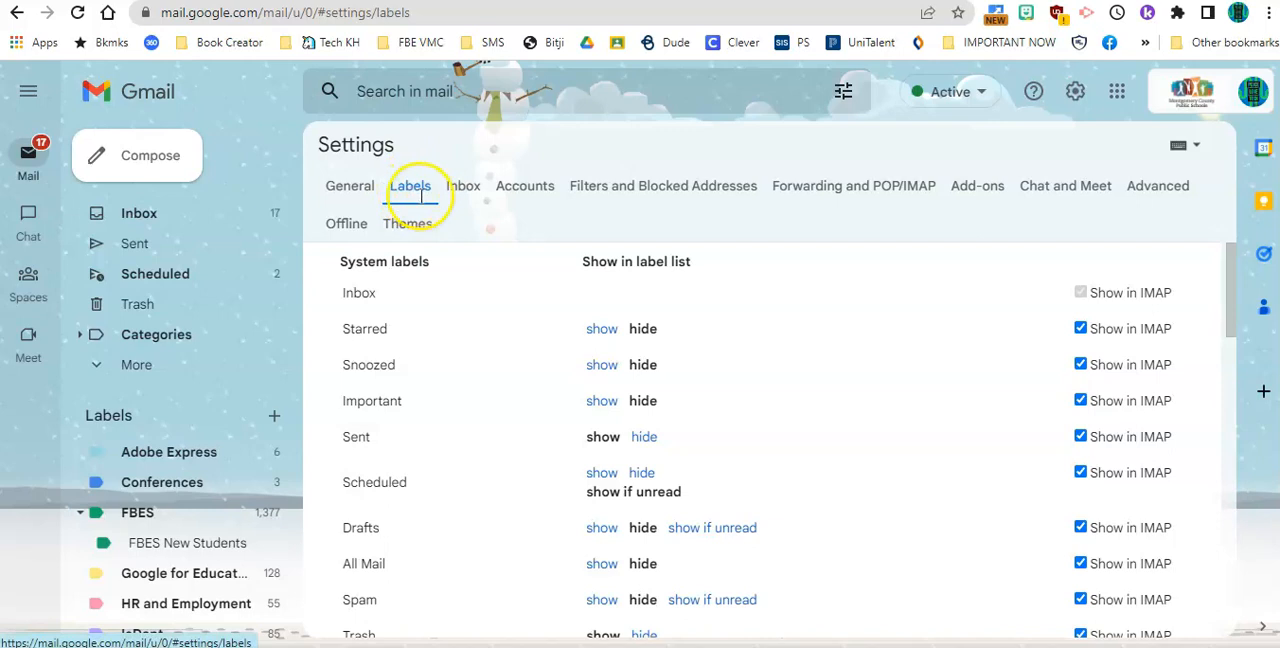
# - Review the filters in Filters and Blocked Addresses down to the Adobe Express filter
pyautogui.click(695, 186)
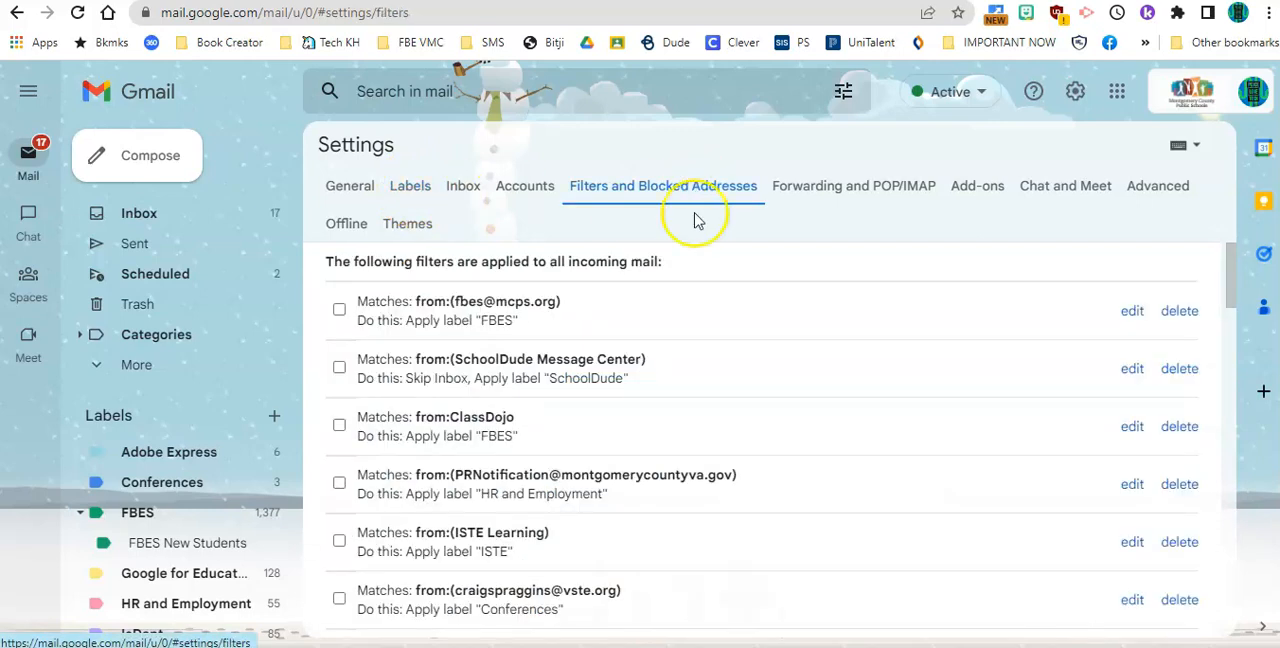
pyautogui.scroll(-10, 697, 314)
pyautogui.scroll(-10, 697, 314)
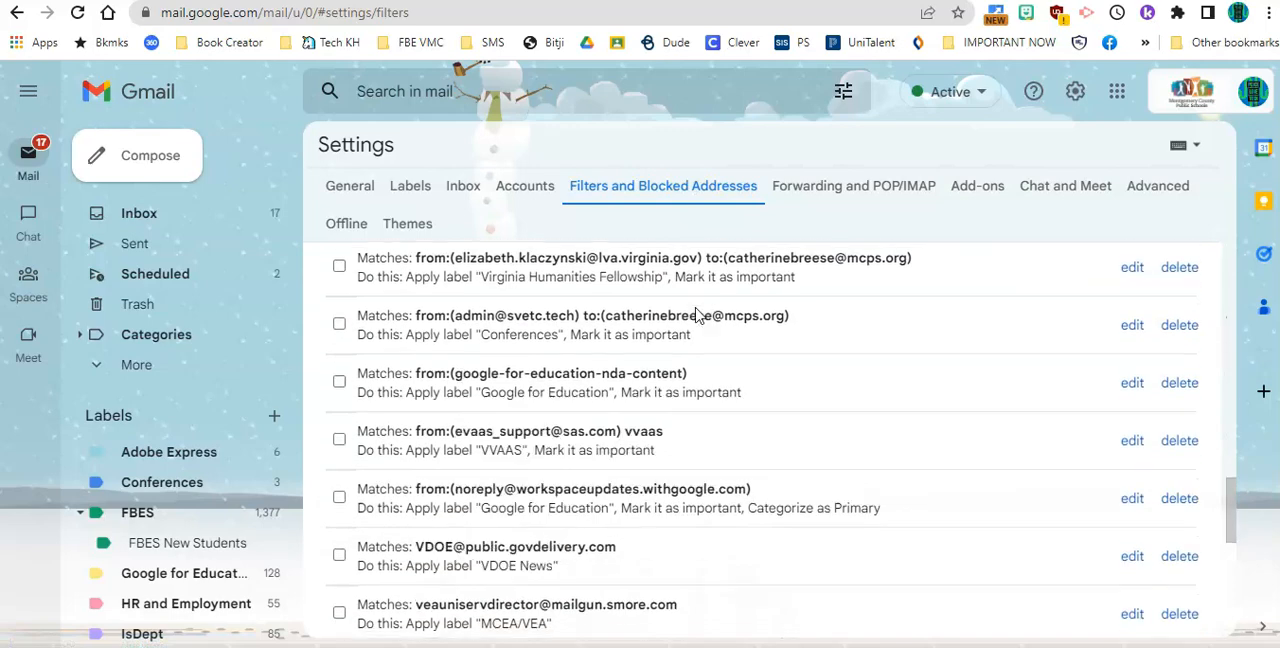
pyautogui.scroll(2, 697, 305)
pyautogui.click(695, 325)
pyautogui.click(695, 368)
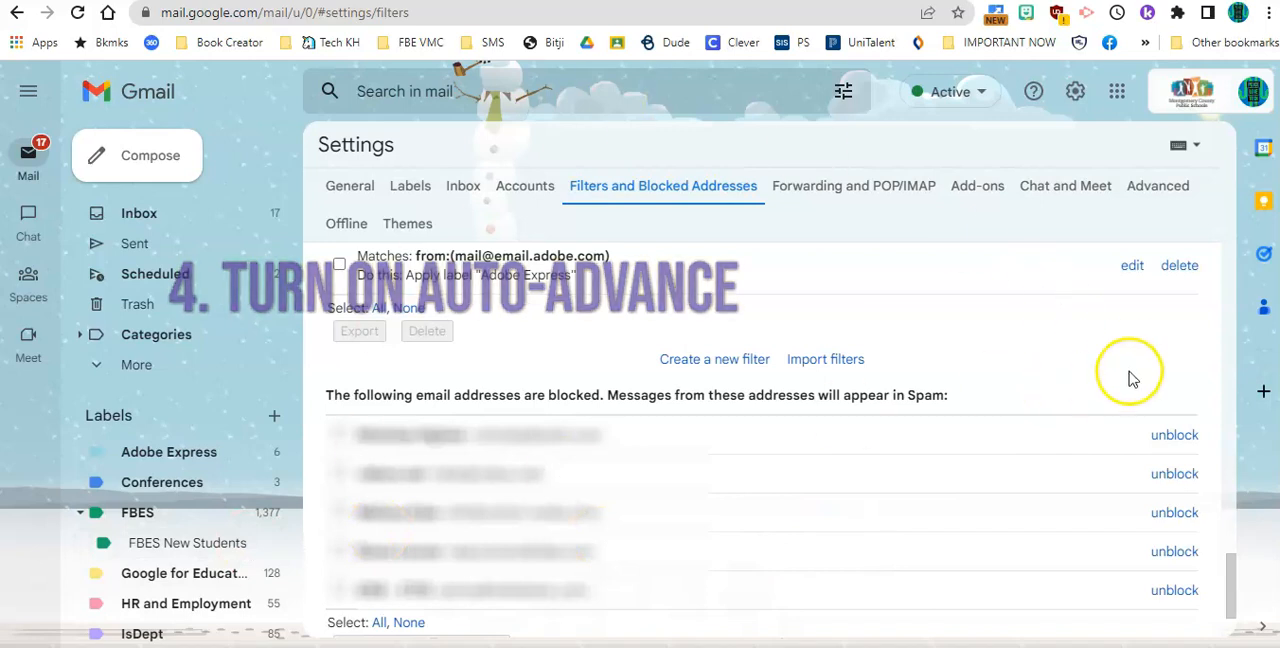
# - Open the Advanced settings and review the Templates option
pyautogui.click(1166, 196)
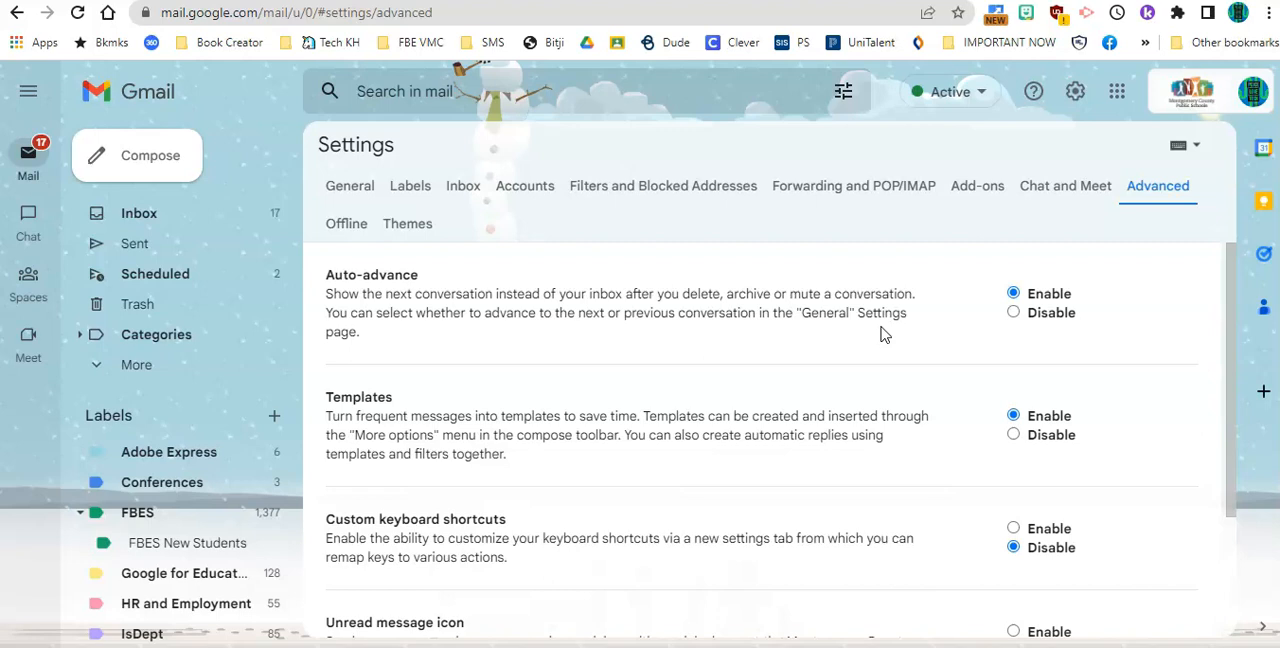
pyautogui.scroll(-2, 881, 335)
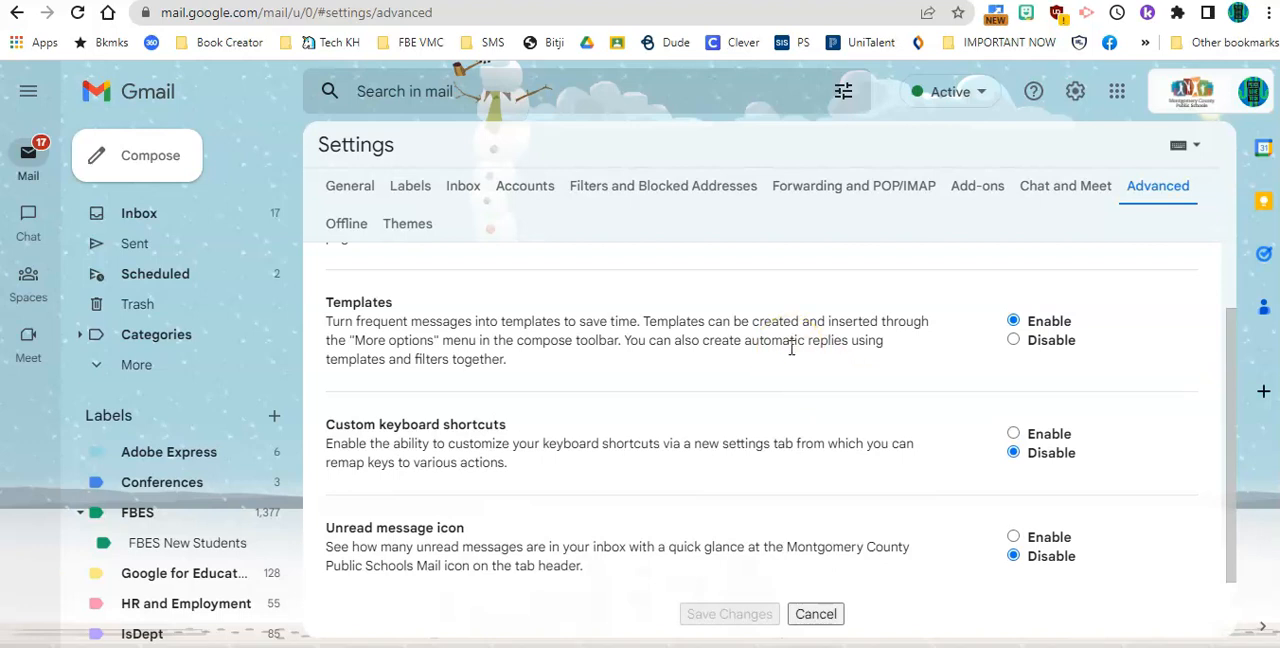
# - Review the custom keyboard shortcuts and unread message icon options in the Advanced settings
pyautogui.click(786, 378)
pyautogui.scroll(-1, 786, 380)
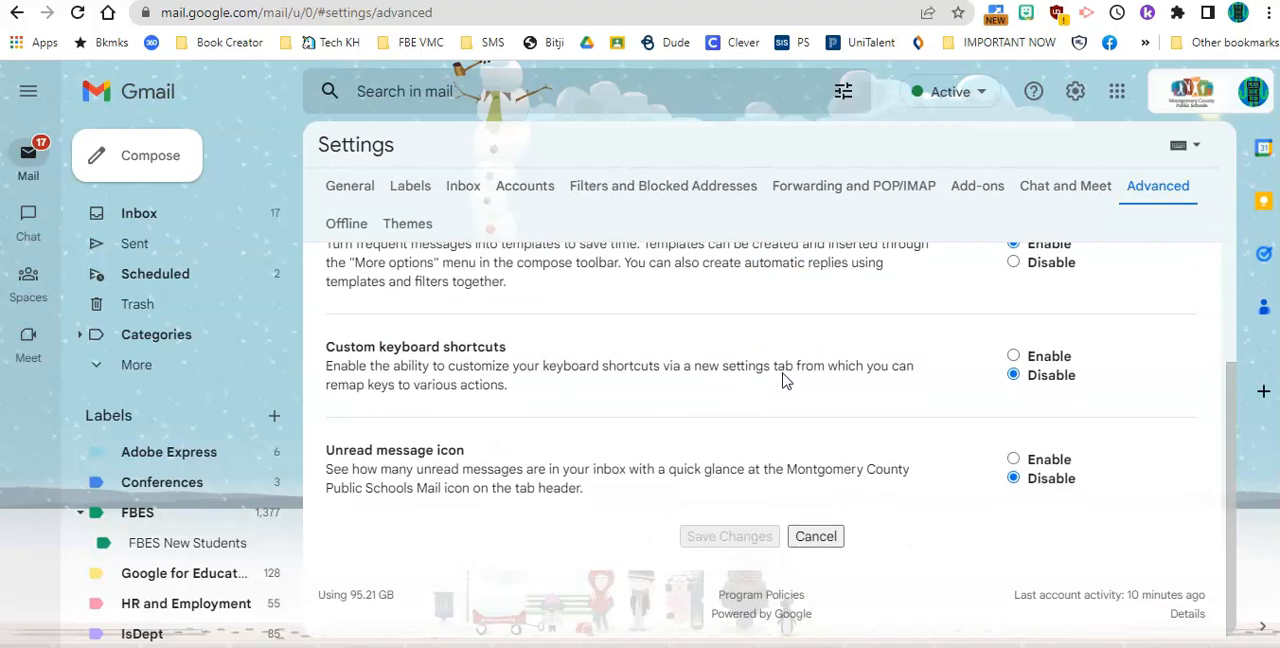
pyautogui.click(773, 400)
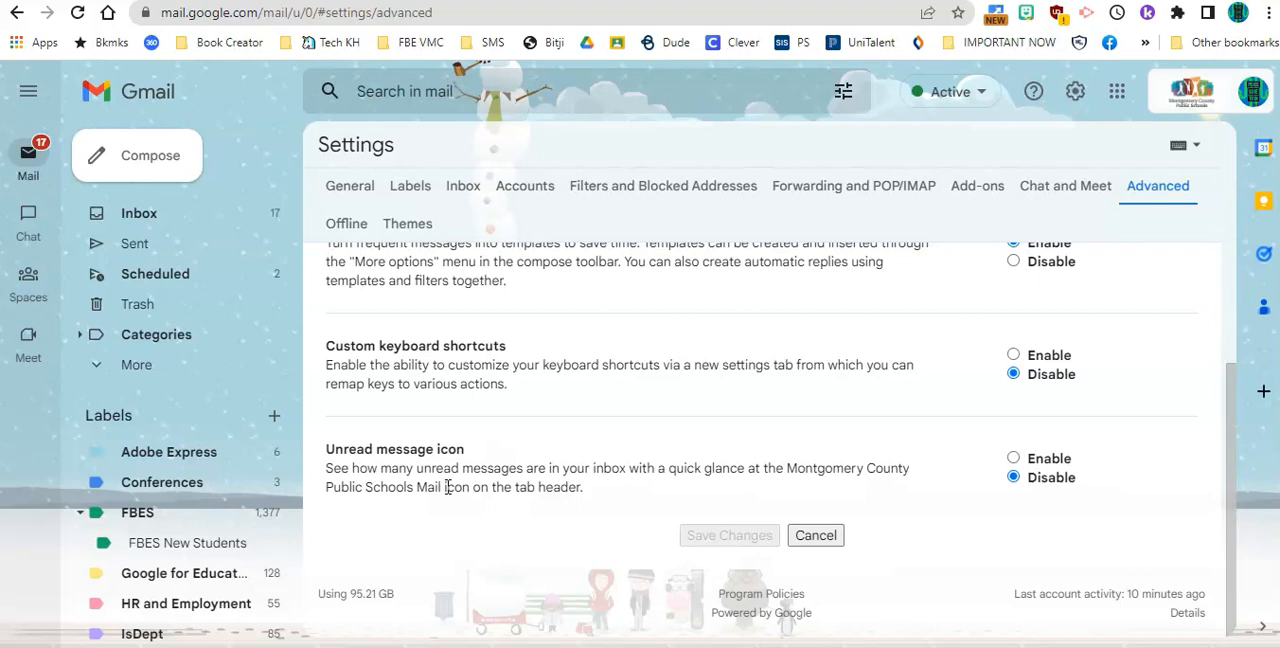
pyautogui.scroll(3, 560, 397)
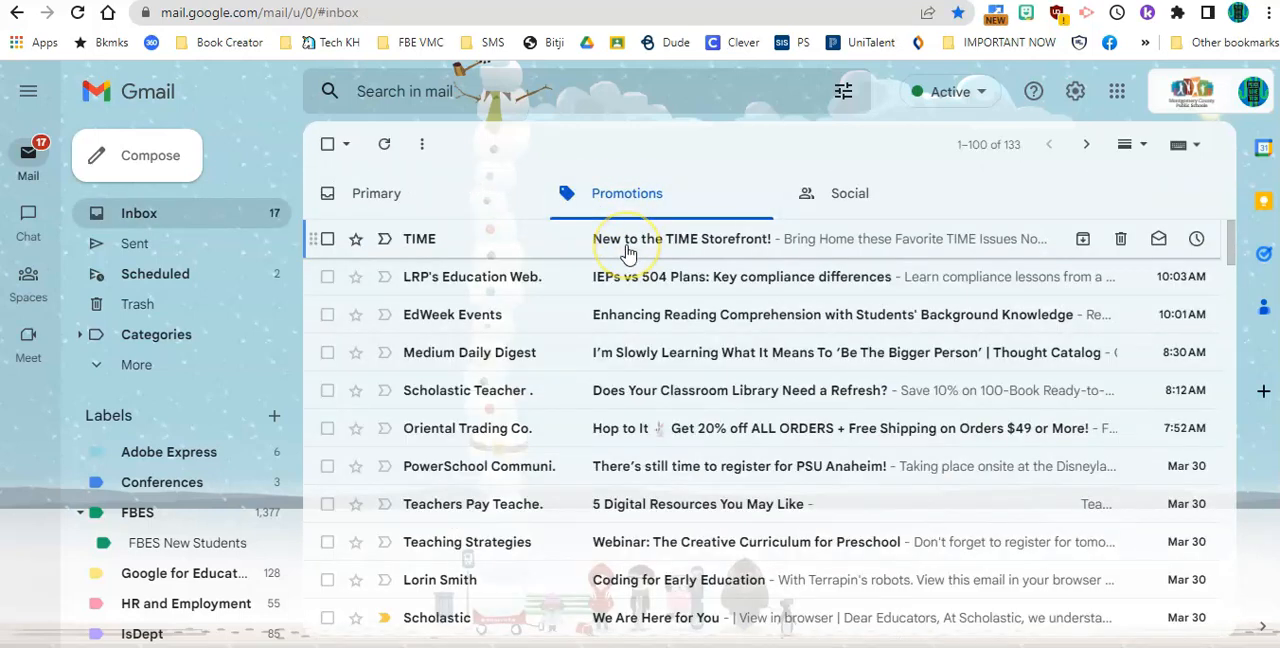
# - Open the newest TIME email in Promotions and archive it and the next three messages from the open conversation view
pyautogui.click(628, 250)
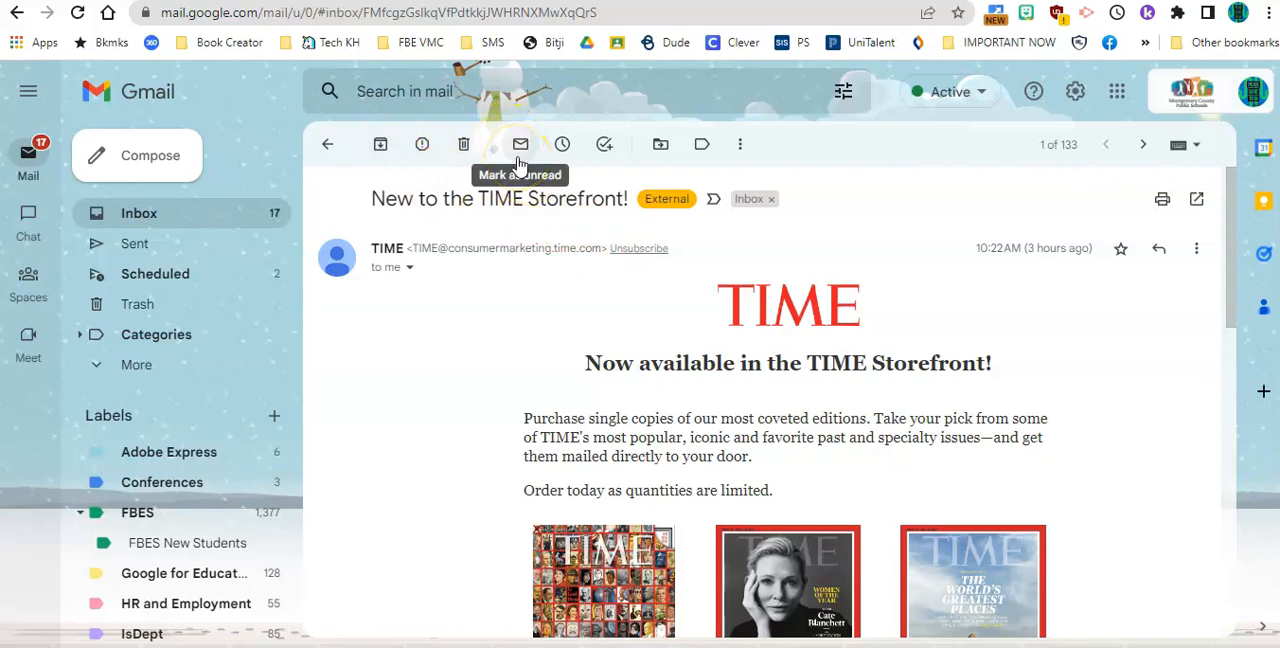
pyautogui.click(380, 146)
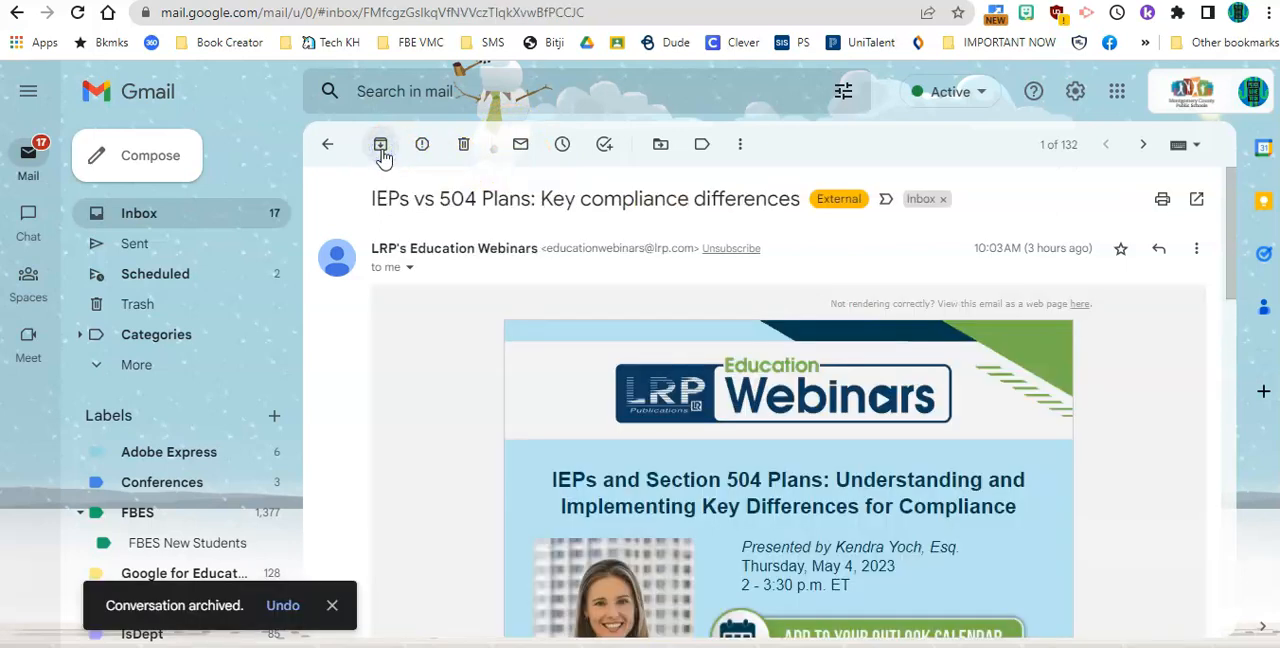
pyautogui.click(381, 147)
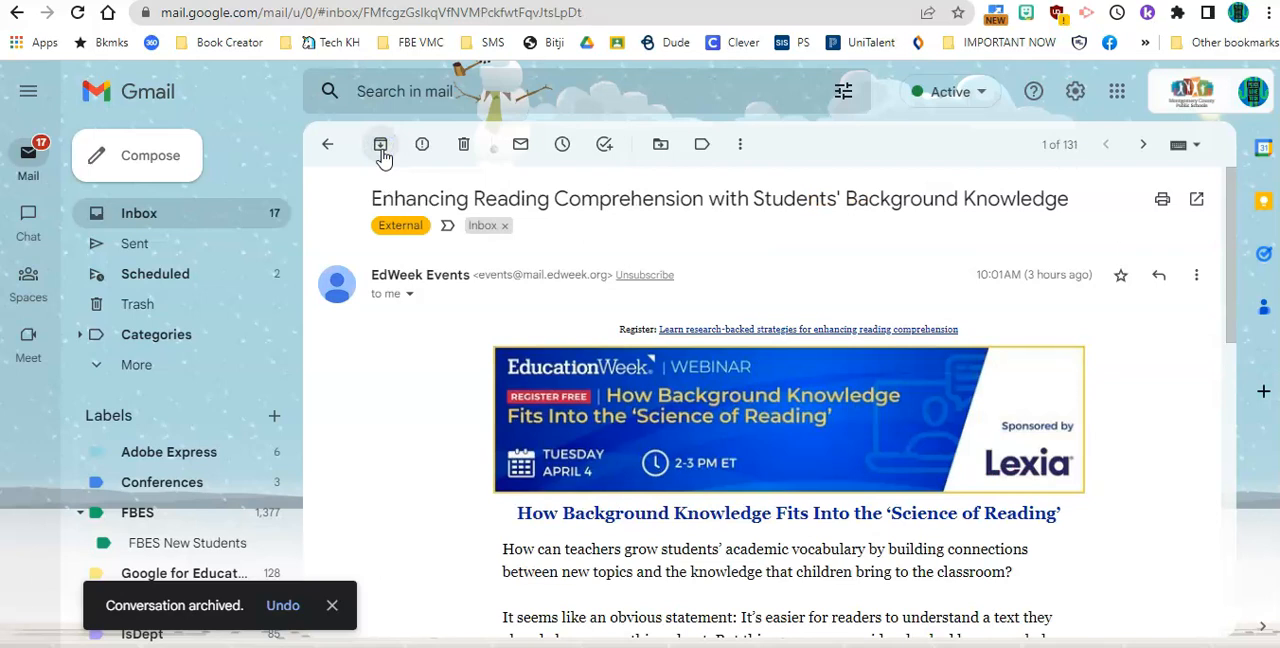
pyautogui.click(381, 149)
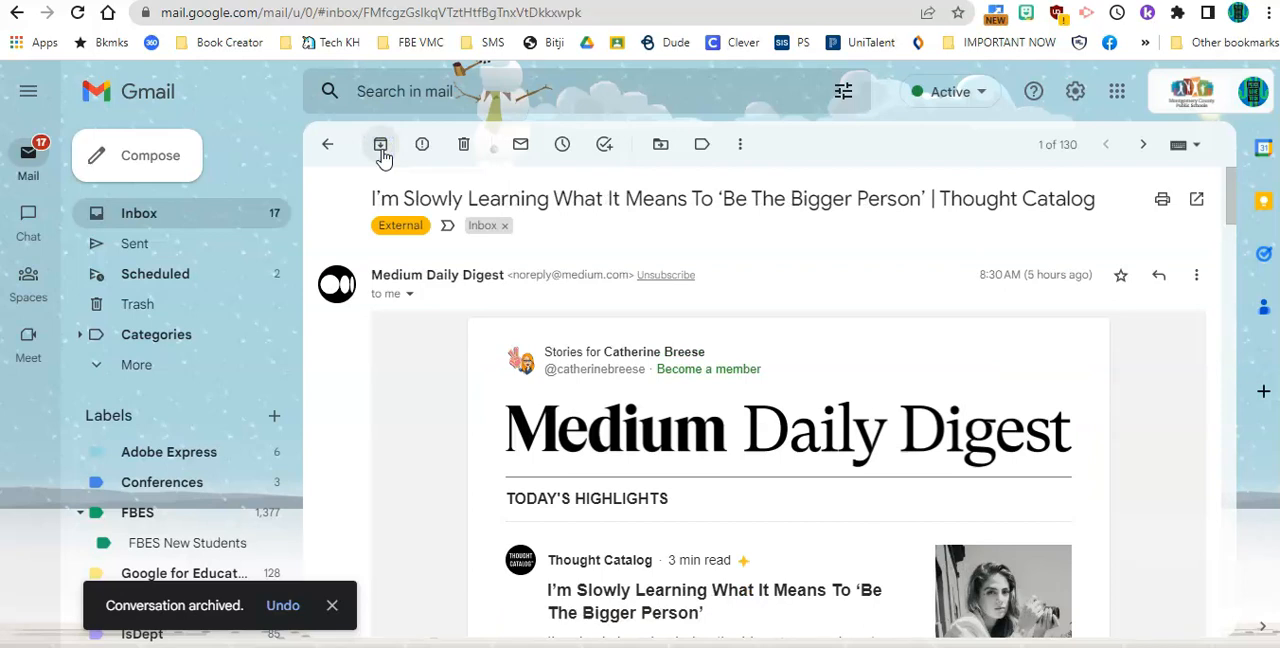
pyautogui.click(382, 150)
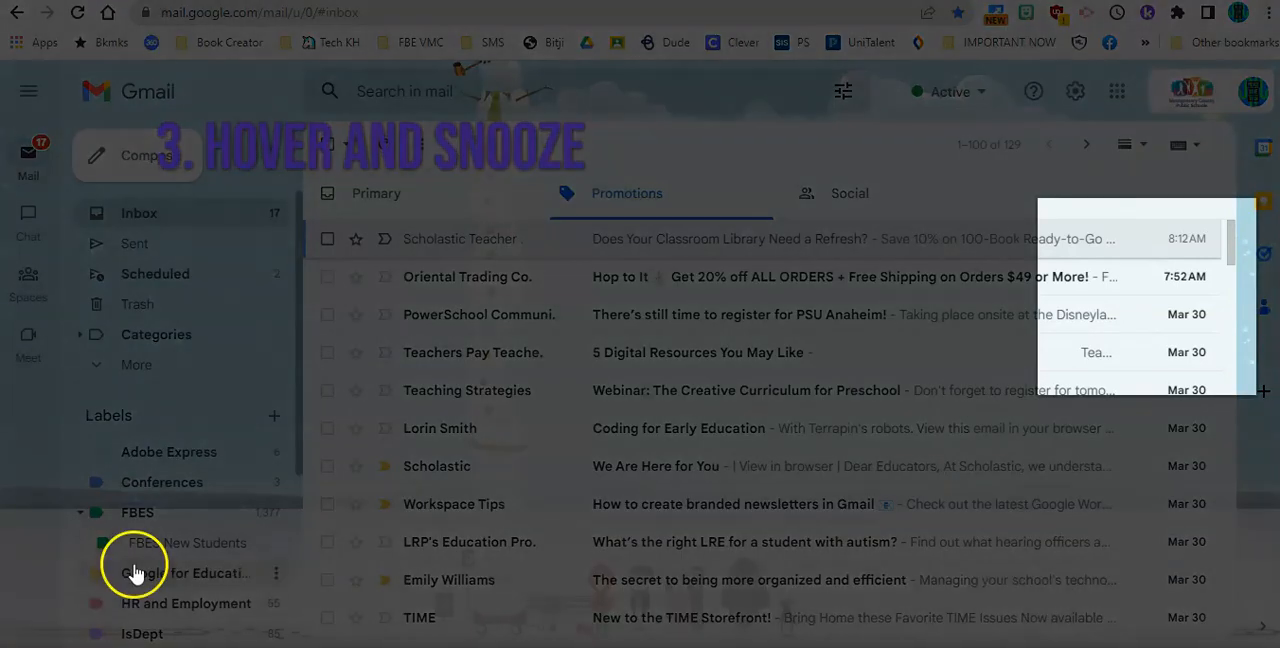
# - Archive the four topmost Promotions emails directly from the message list, from Scholastic Teacher through Teachers Pay Teachers
pyautogui.moveTo(743, 248)
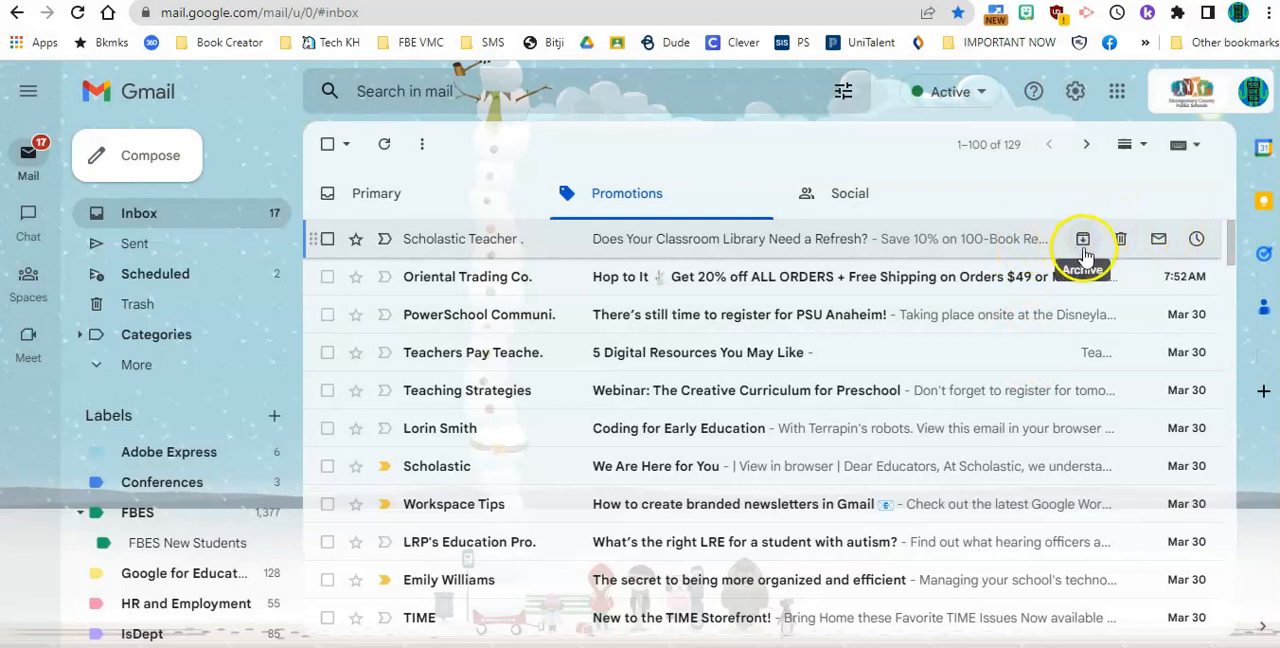
pyautogui.click(1083, 241)
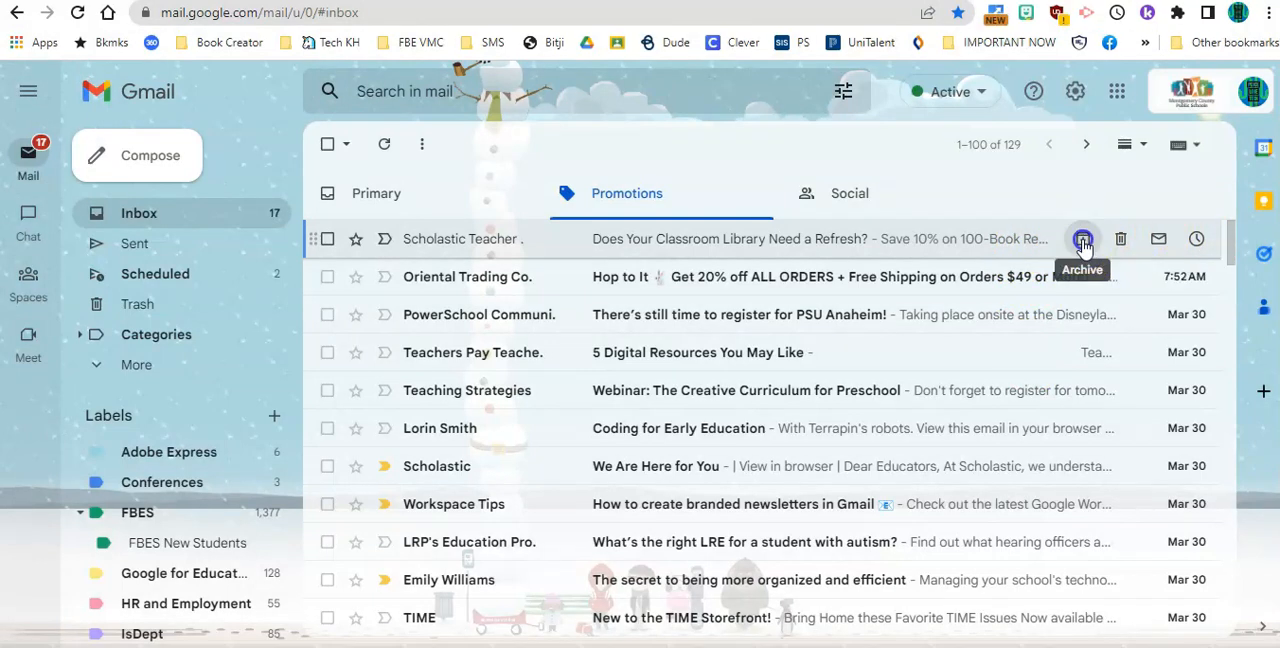
pyautogui.click(1083, 241)
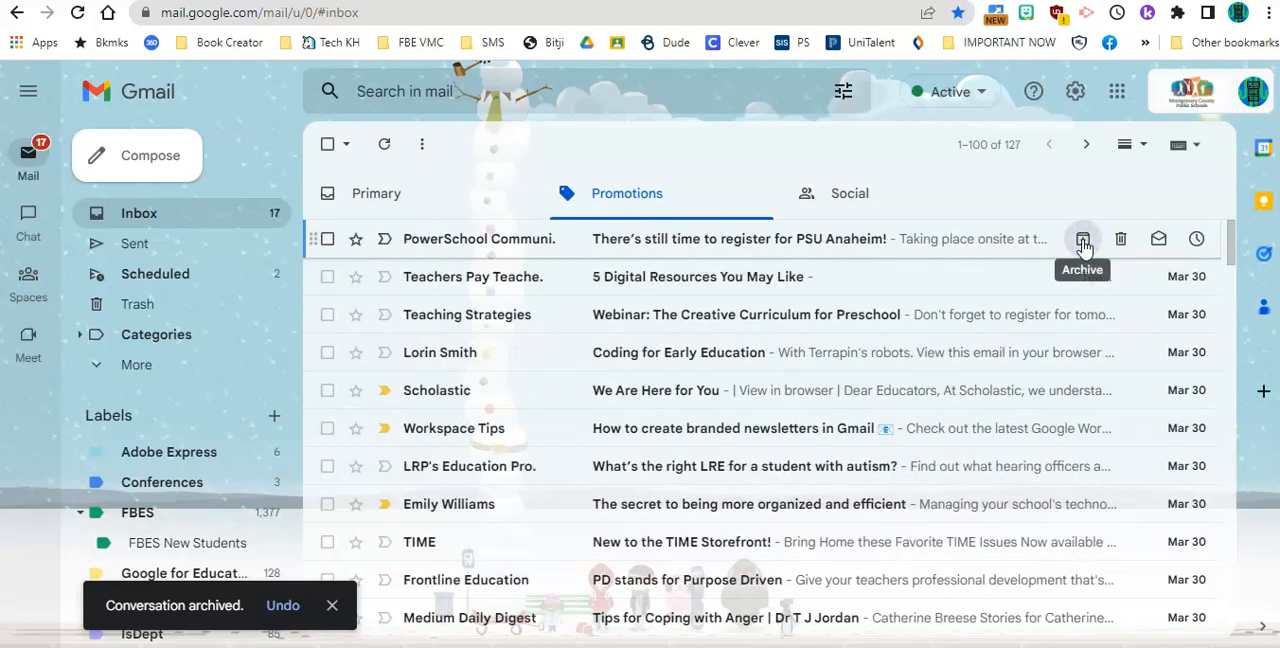
pyautogui.click(1083, 241)
pyautogui.click(1083, 241)
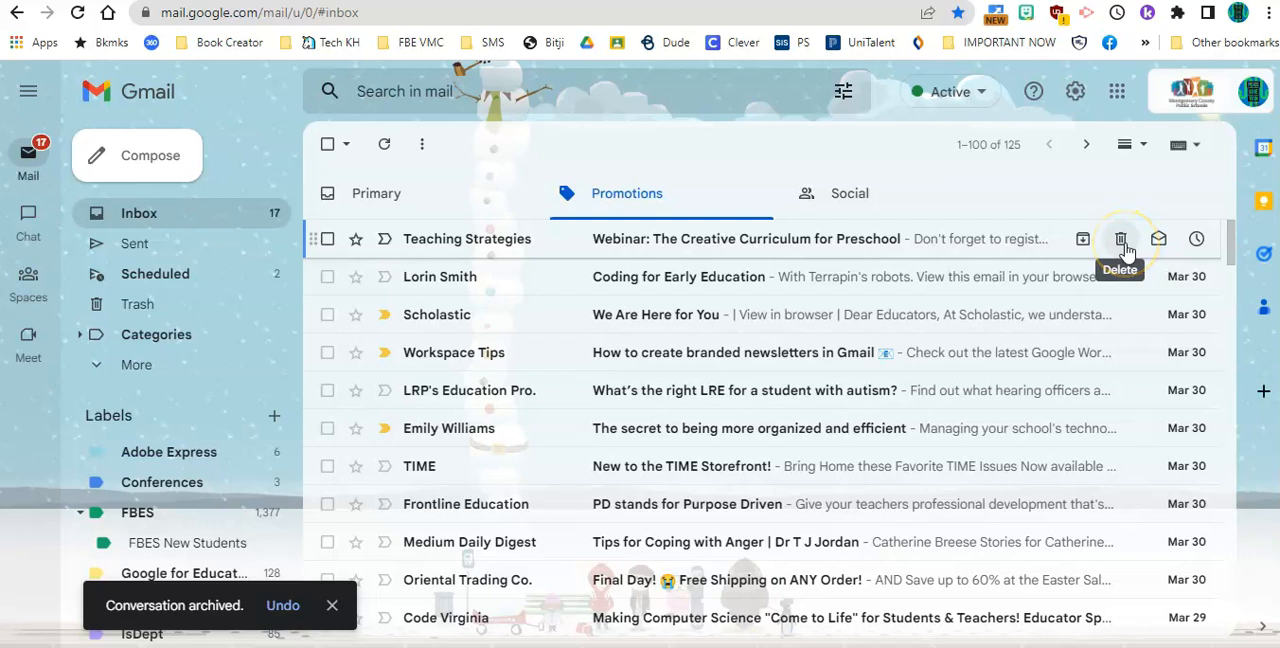
# - Delete the Teaching Strategies webinar email and the "Coding for Early Education" email directly from the Promotions list
pyautogui.click(1121, 241)
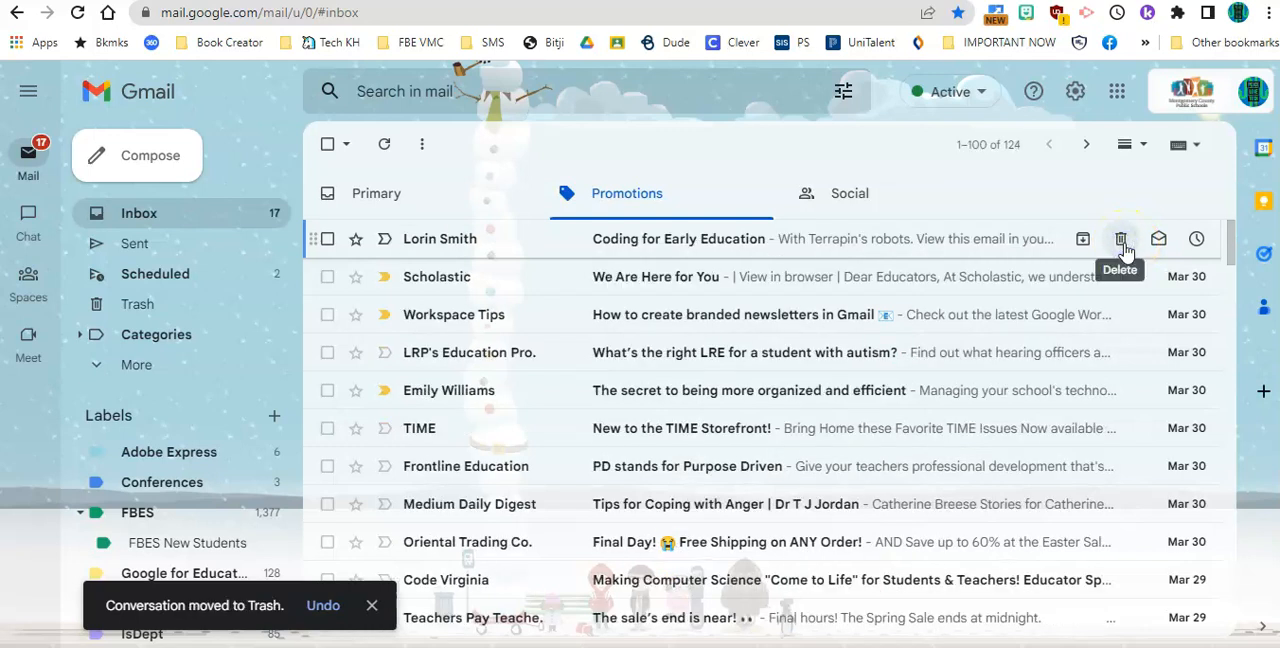
pyautogui.click(1121, 241)
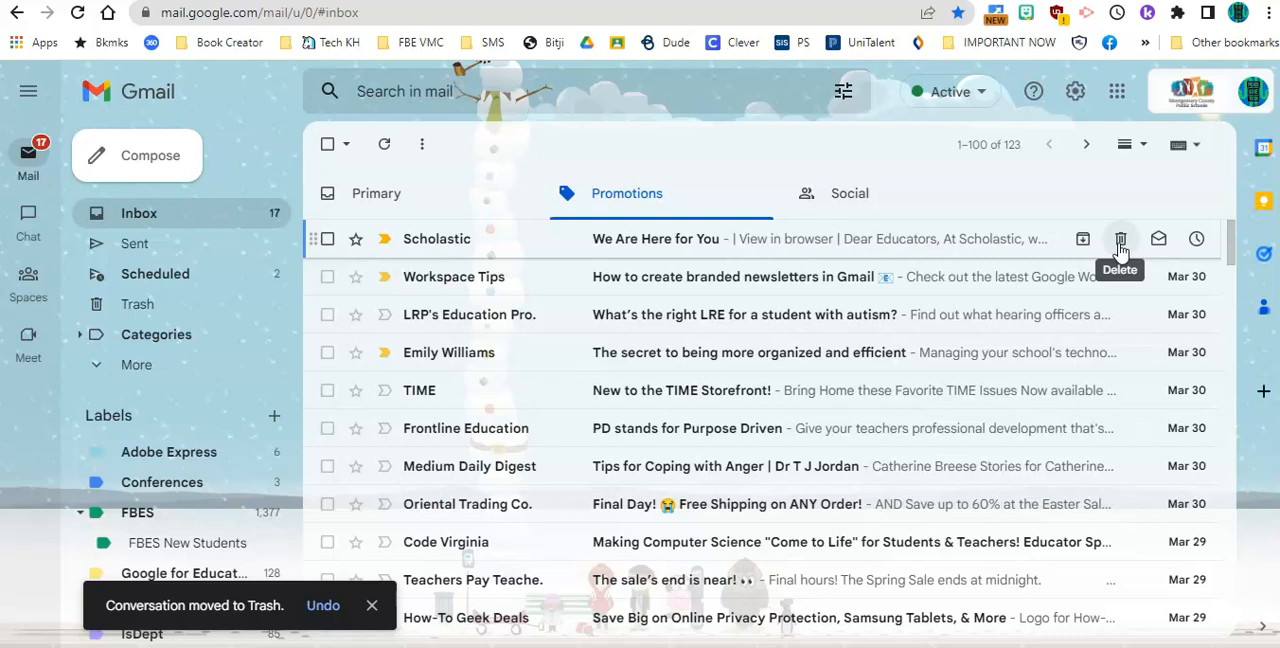
pyautogui.click(1086, 246)
# - Mark the Scholastic, Workspace Tips and LRP's Education emails at the top of Promotions as read
pyautogui.click(1158, 241)
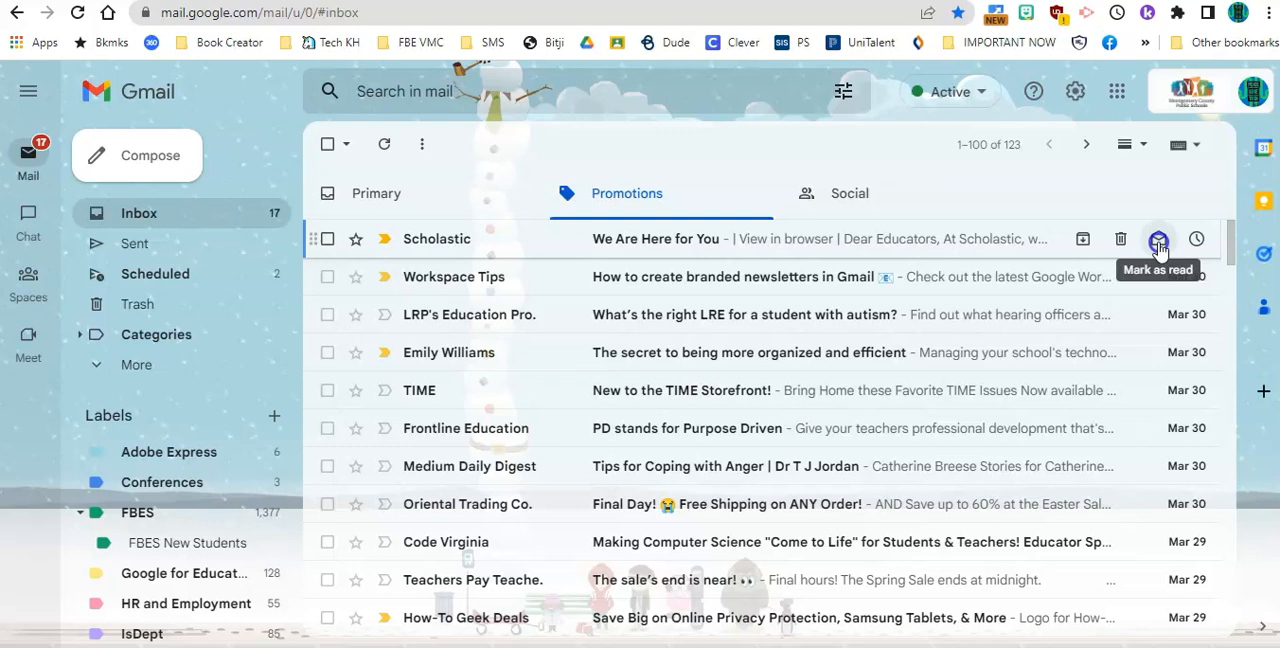
pyautogui.click(1158, 243)
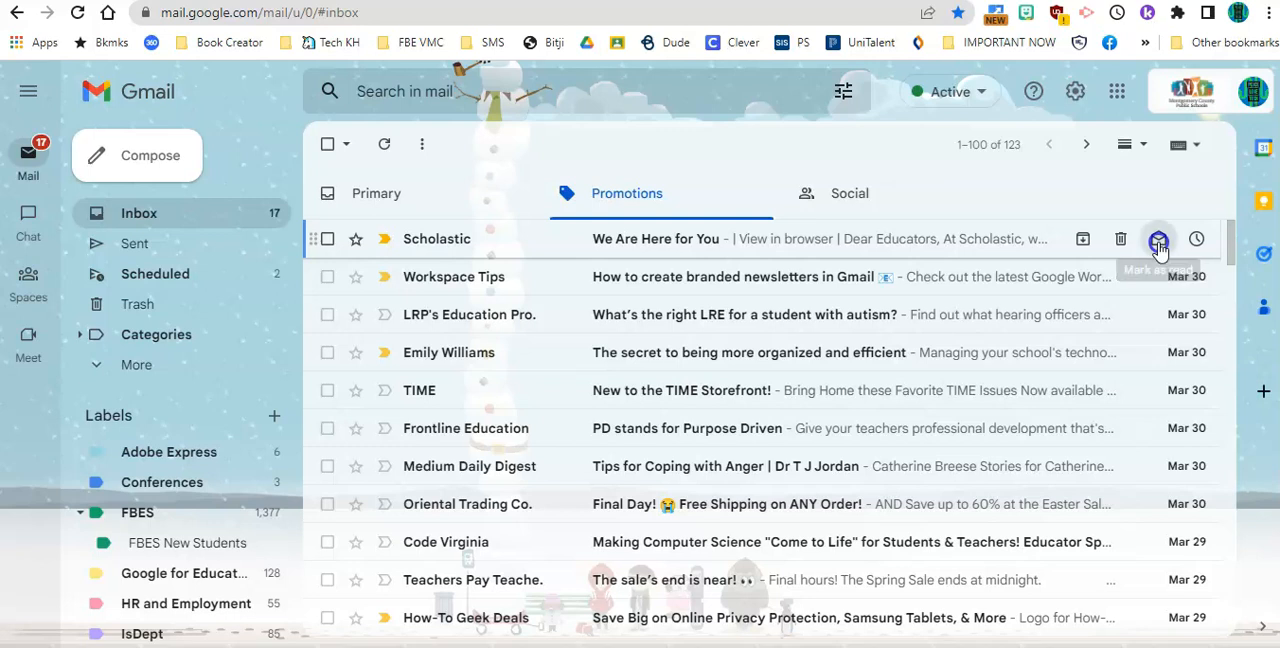
pyautogui.click(1156, 275)
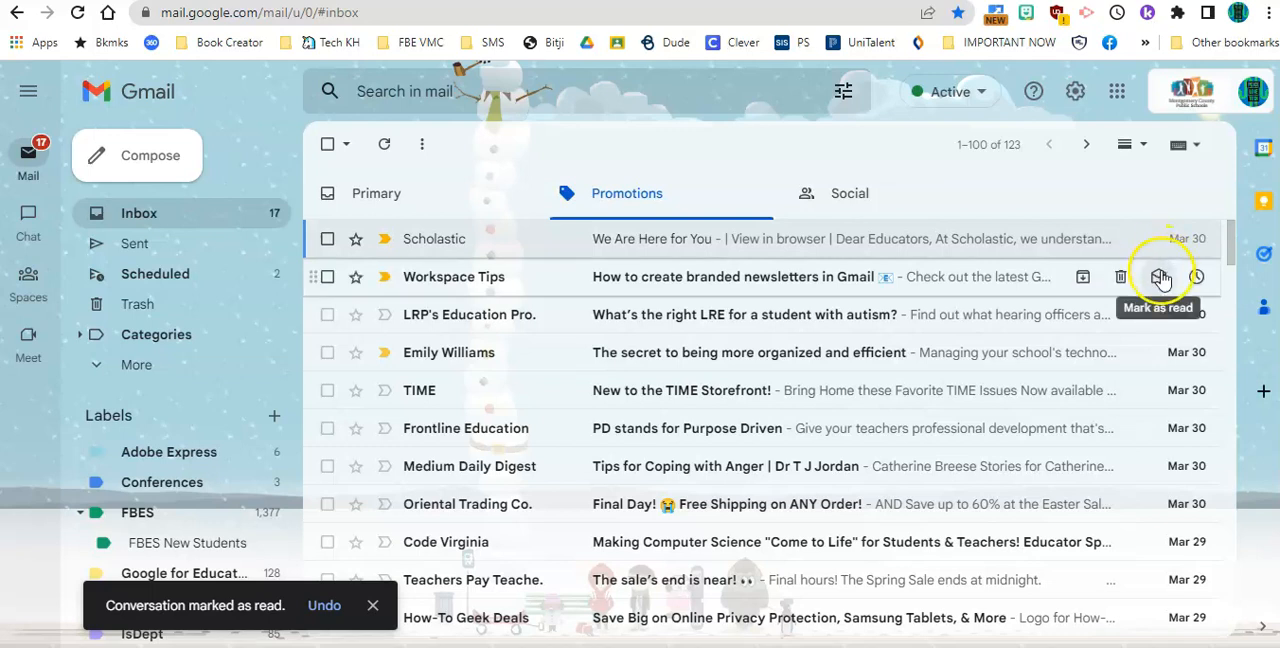
pyautogui.click(1160, 316)
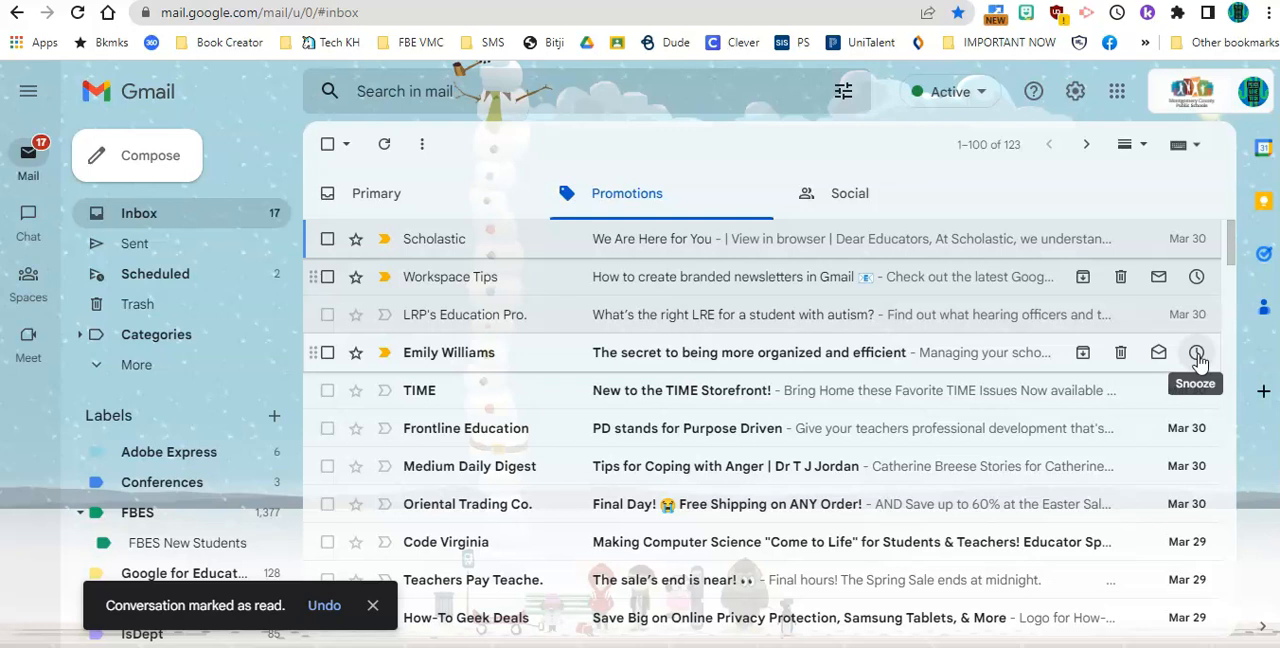
# - Snooze the email "The secret to being more organized and efficient" until later today at 6:00 PM and open the Snoozed folder
pyautogui.click(1197, 354)
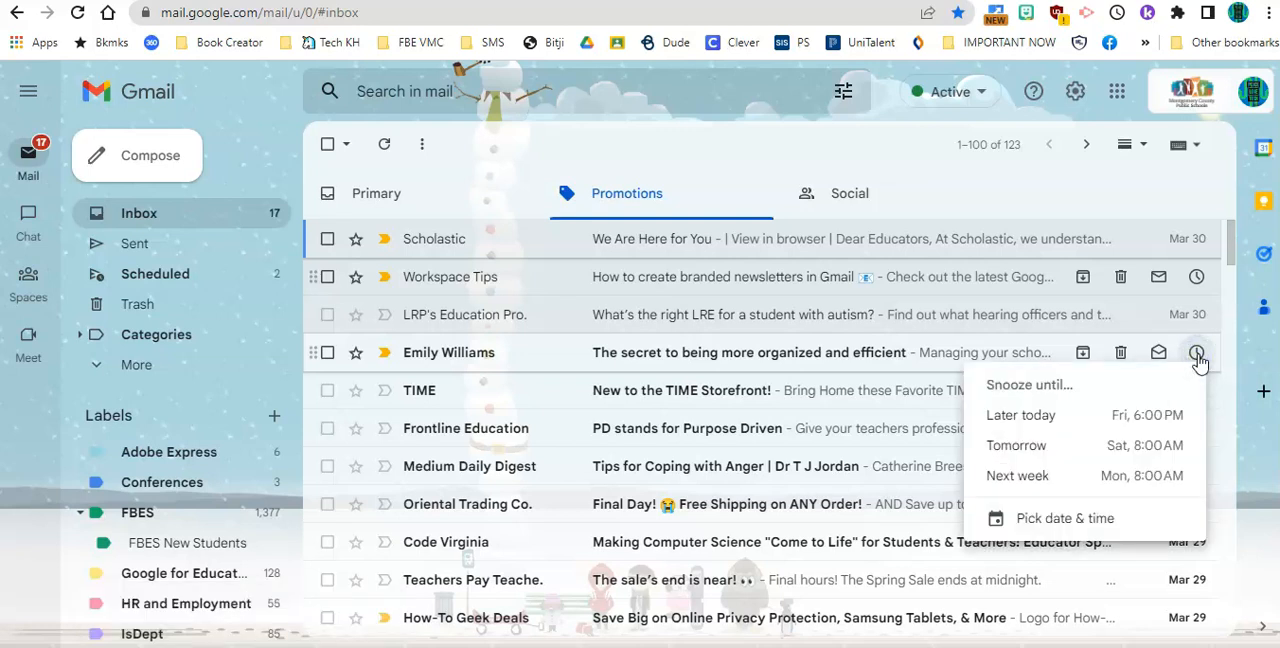
pyautogui.click(1163, 420)
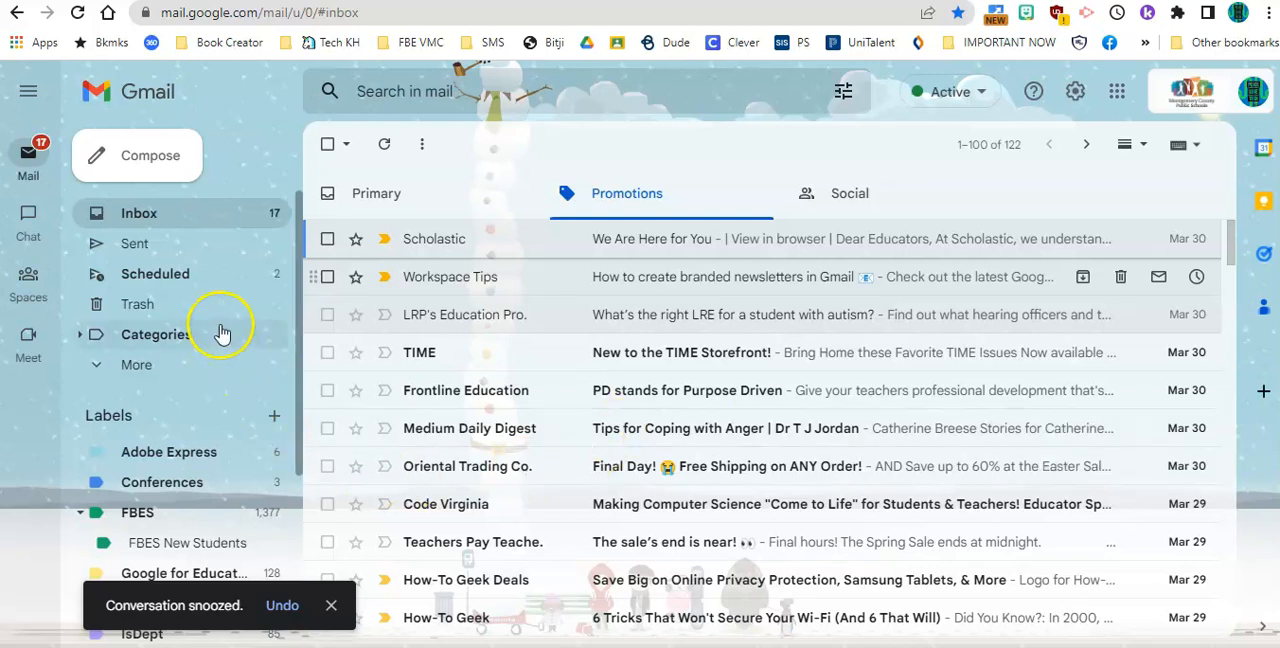
pyautogui.moveTo(300, 334); pyautogui.dragTo(314, 371)
pyautogui.click(100, 300)
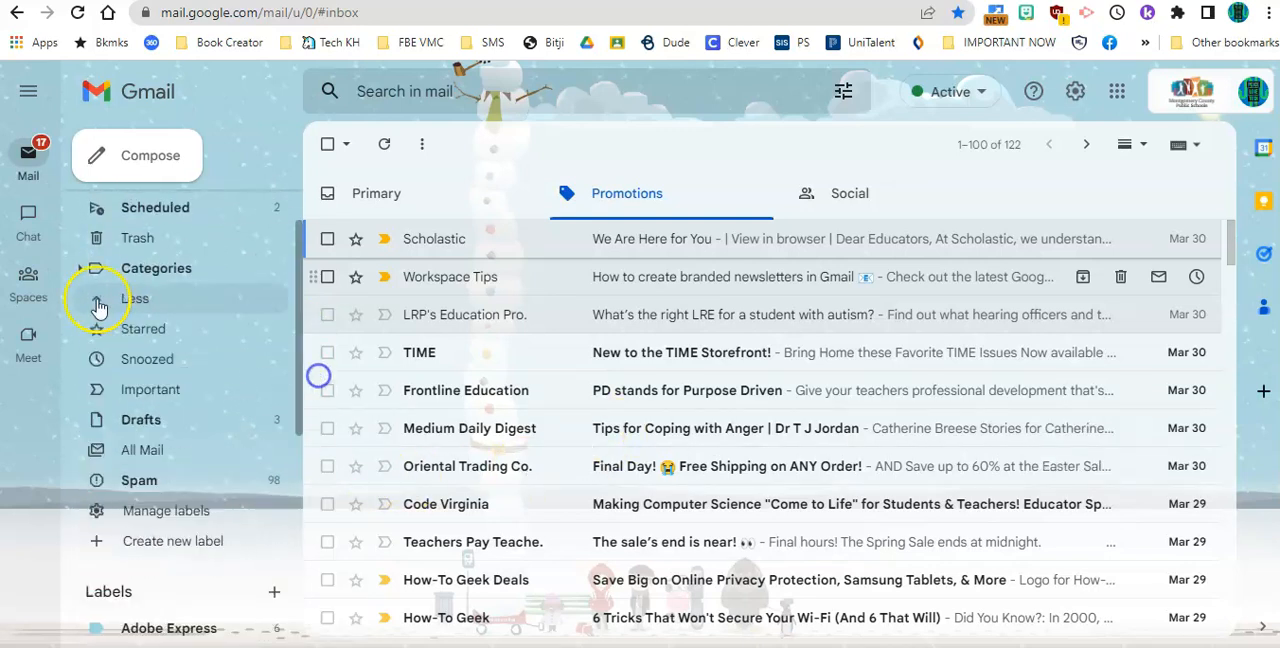
pyautogui.click(130, 370)
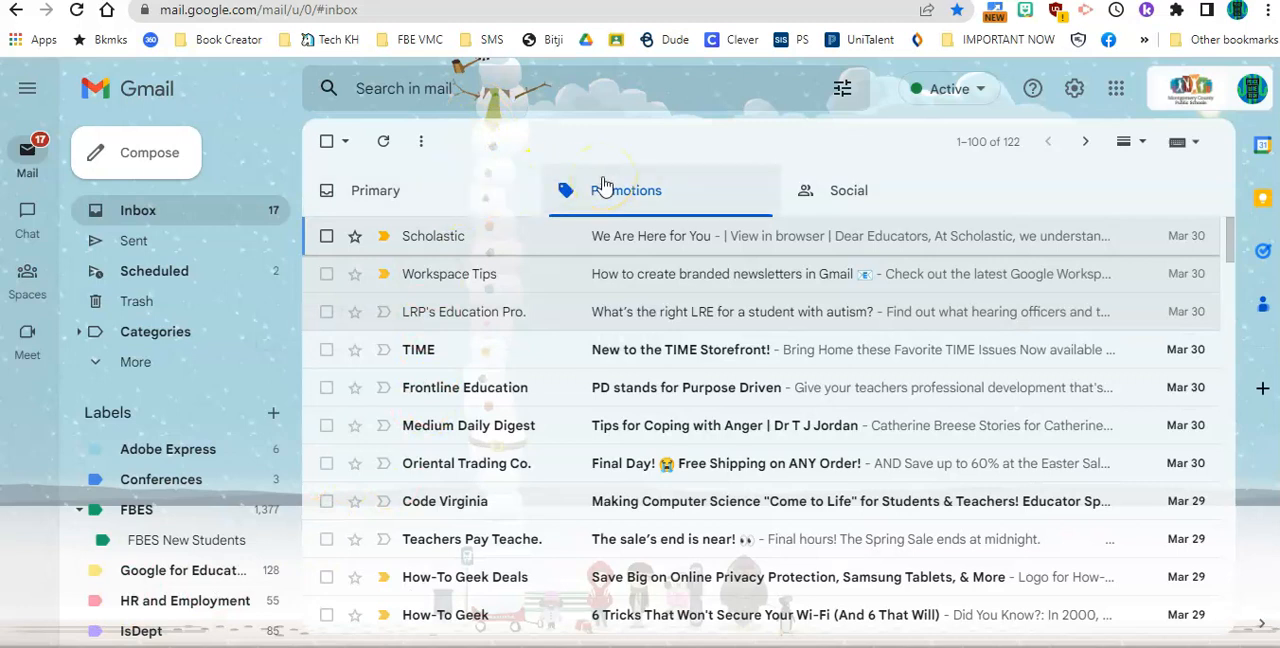
# - Select all conversations in Promotions, including those beyond the current page, and archive them in bulk
pyautogui.click(326, 142)
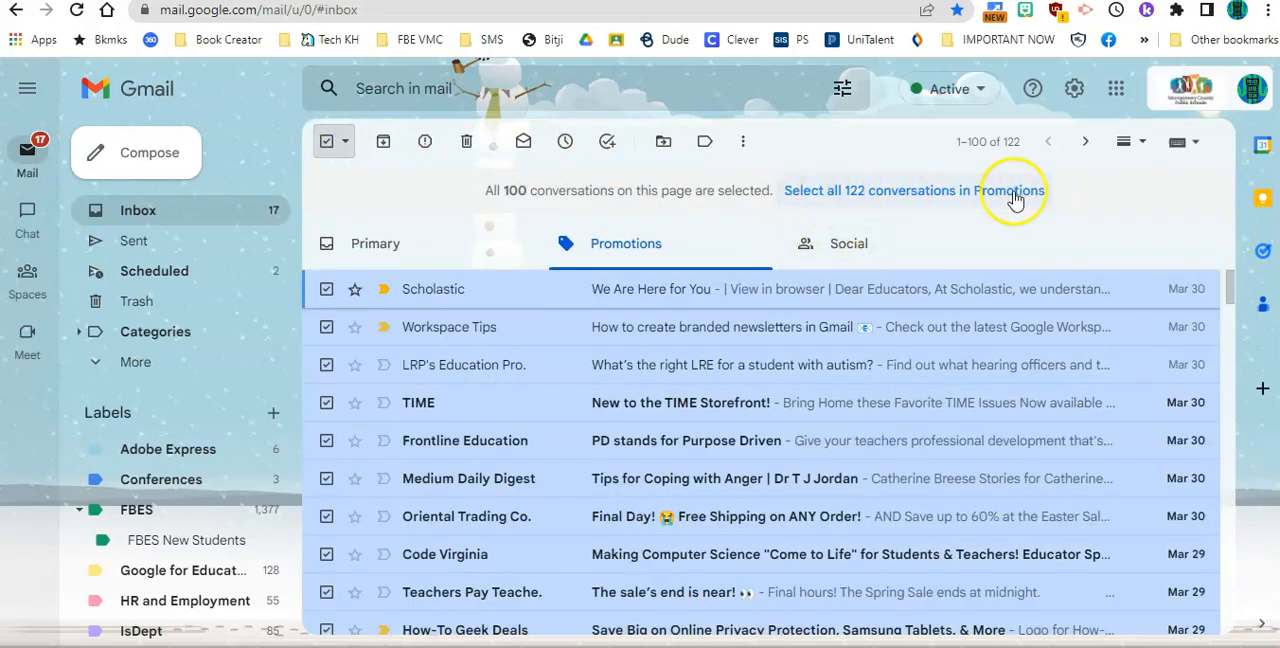
pyautogui.click(947, 196)
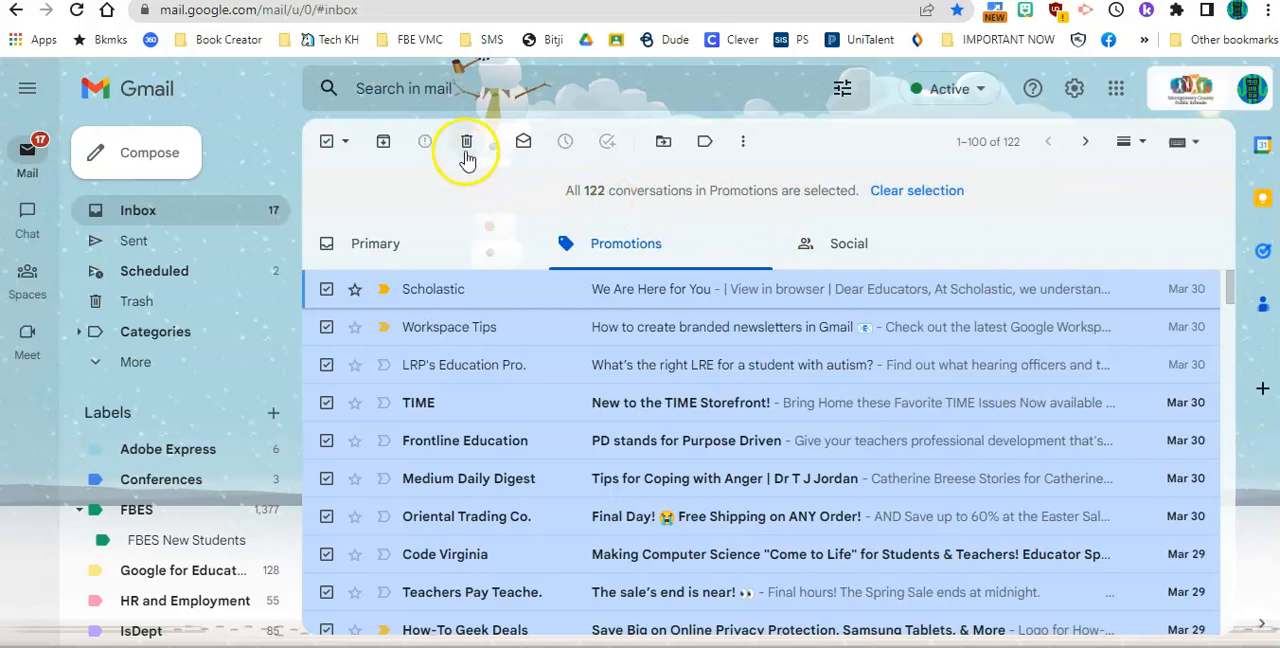
pyautogui.click(381, 151)
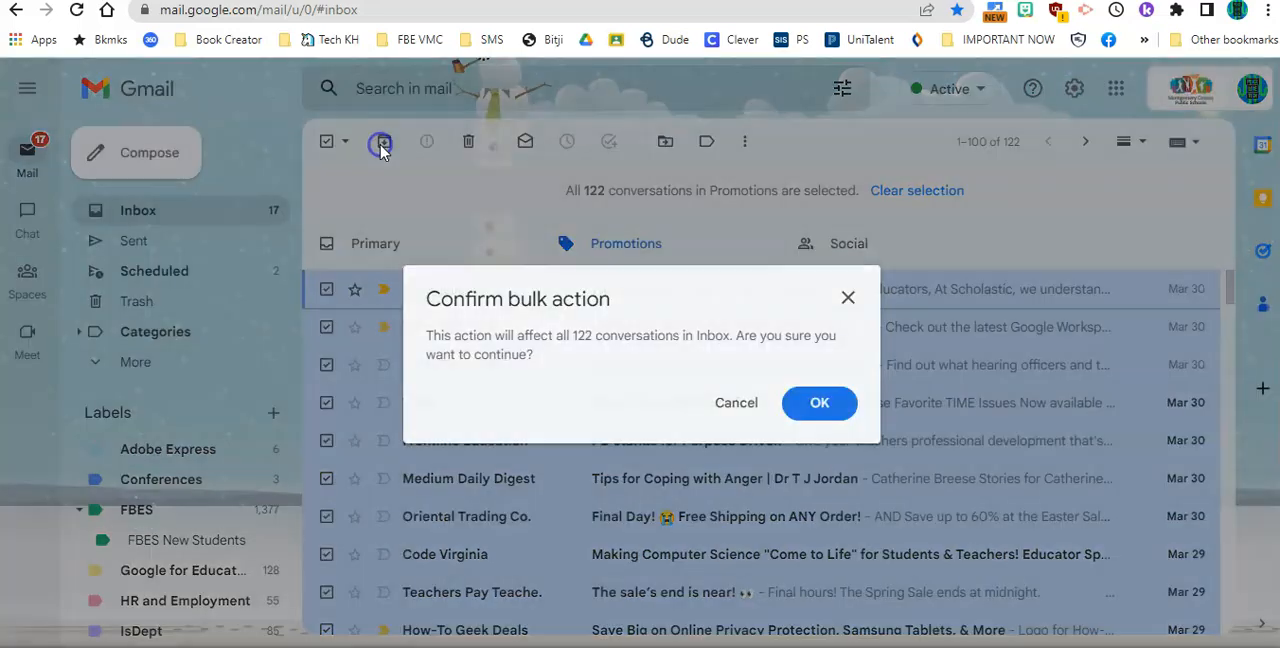
pyautogui.click(810, 410)
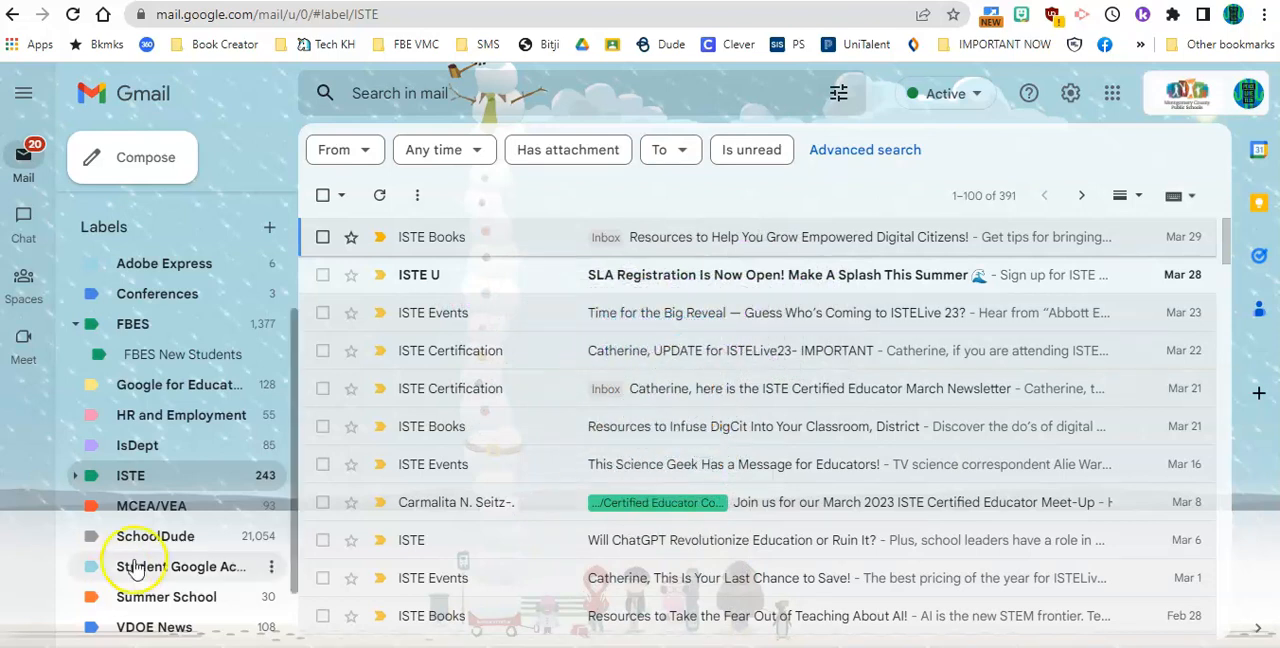
# - Start a 20-minute countdown in the Easy Timer browser extension
pyautogui.click(1113, 16)
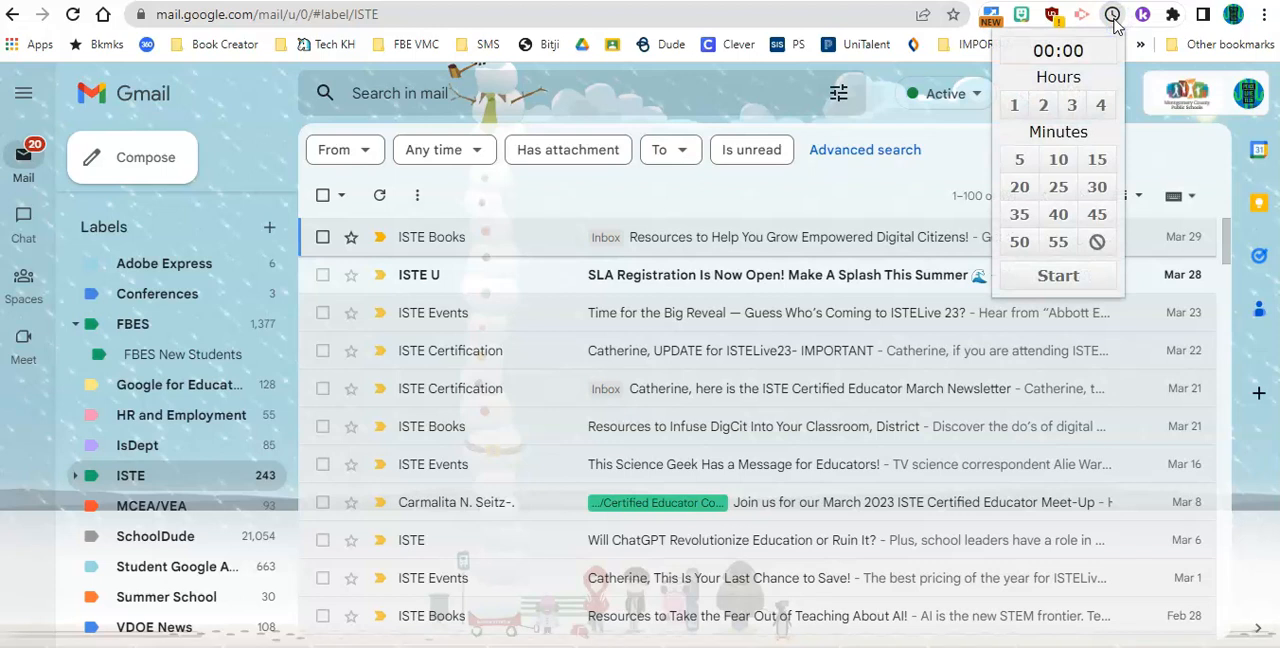
pyautogui.click(1019, 187)
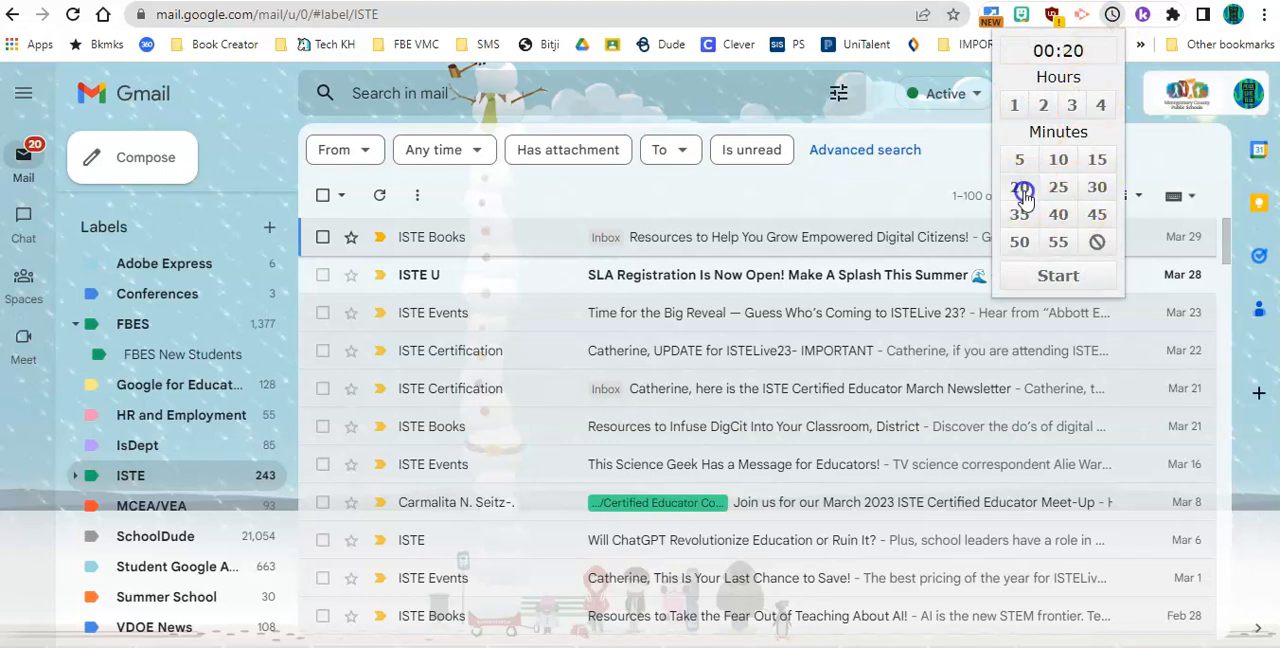
pyautogui.click(1058, 274)
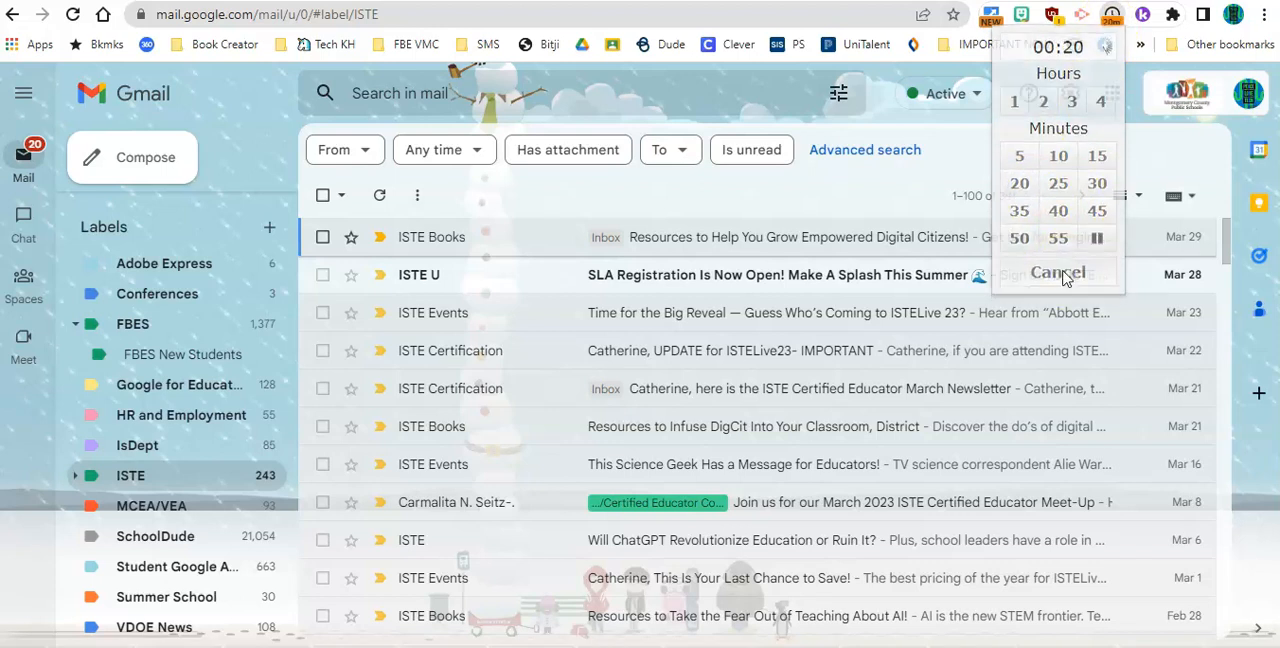